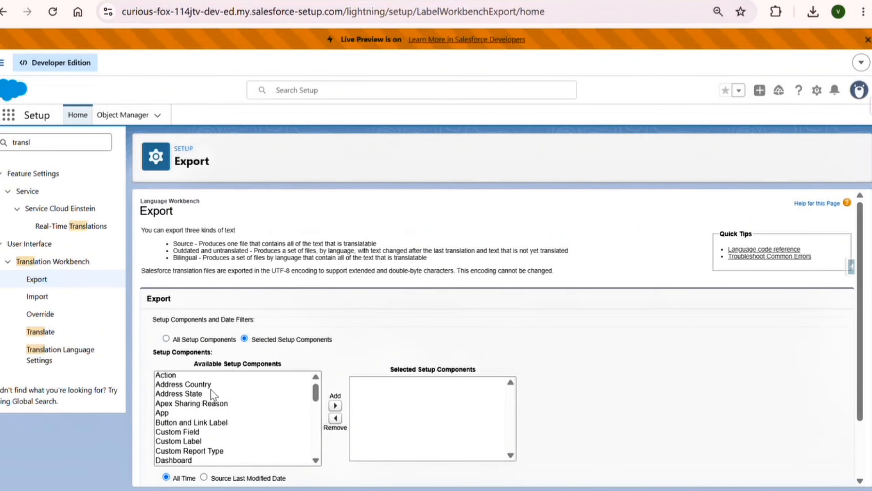
Step: Move Custom Field from Available to Selected Setup Components for the translation export
scroll(211, 390, down, 2)
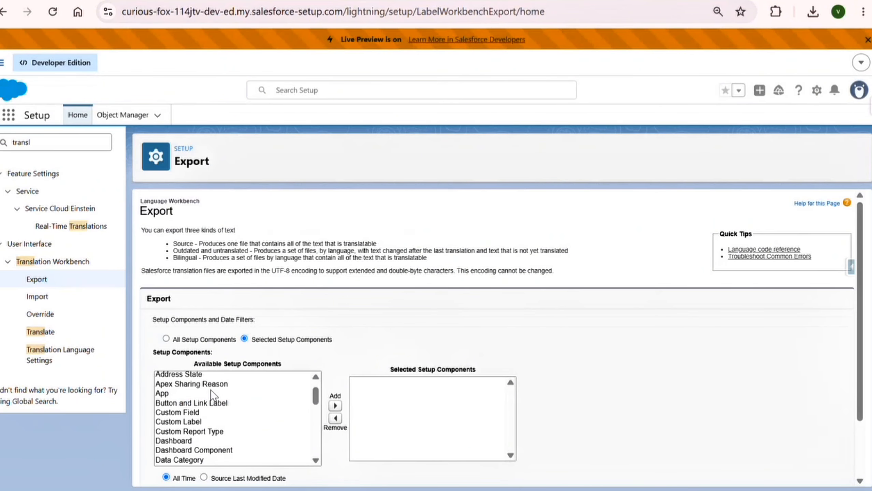
scroll(328, 334, down, 1)
scroll(329, 333, down, 1)
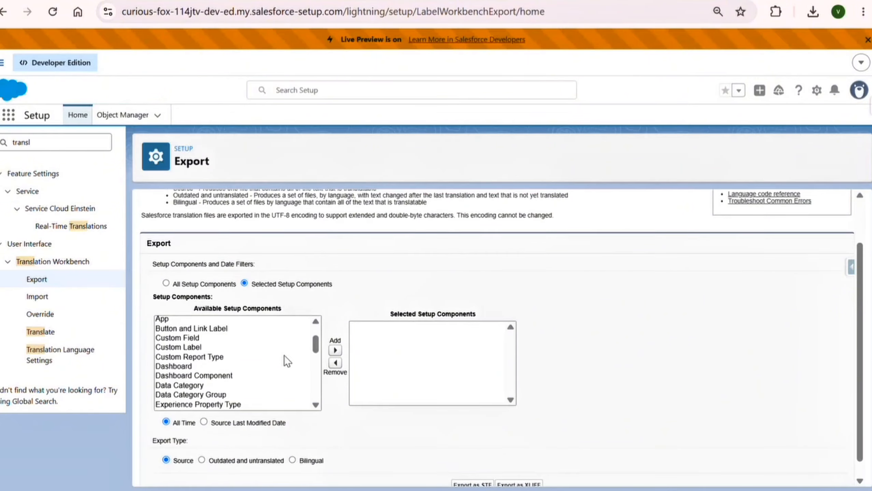
scroll(213, 344, up, 2)
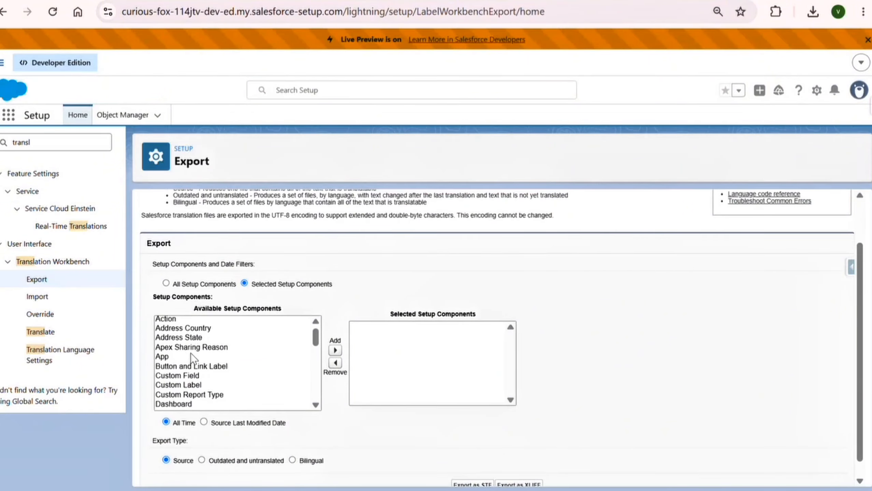
scroll(190, 353, down, 2)
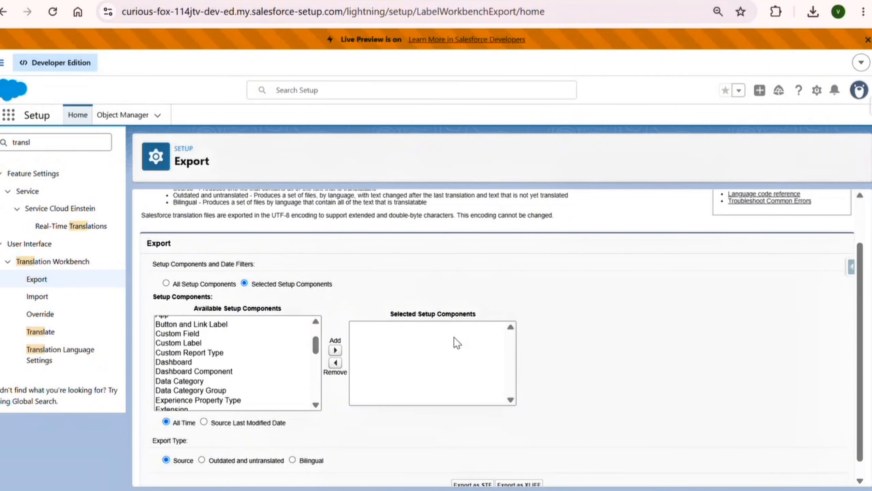
scroll(233, 357, up, 1)
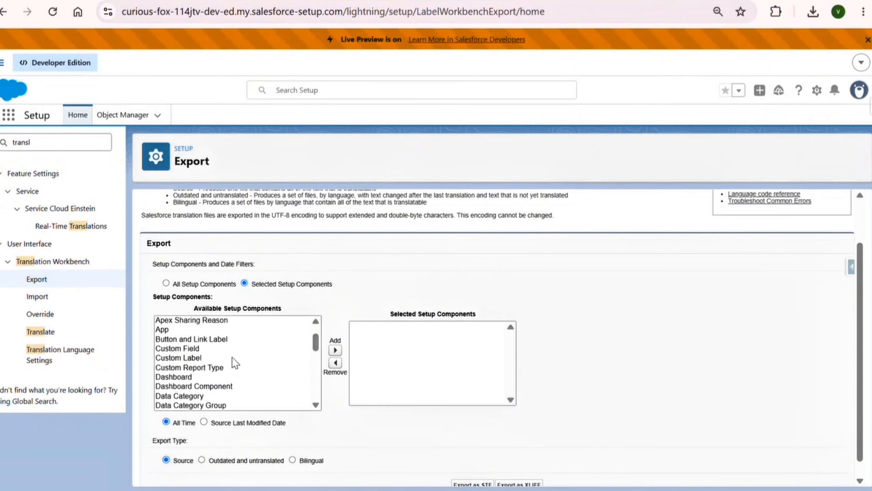
click(200, 352)
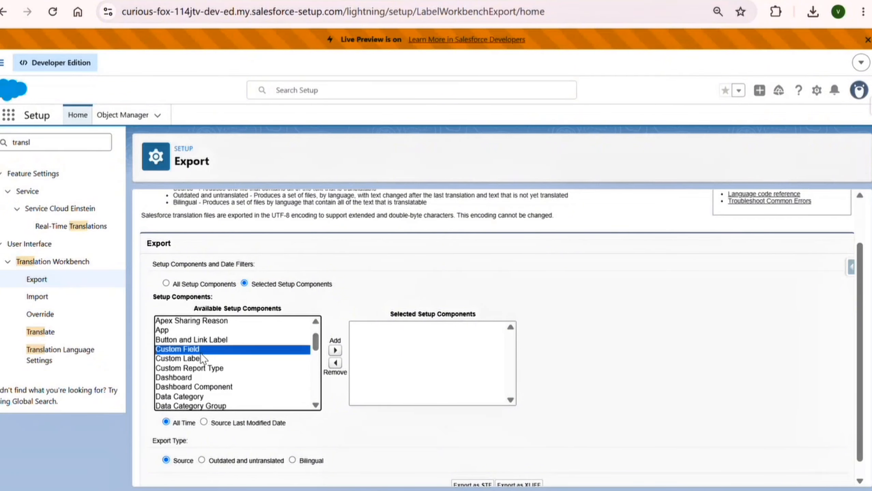
click(336, 351)
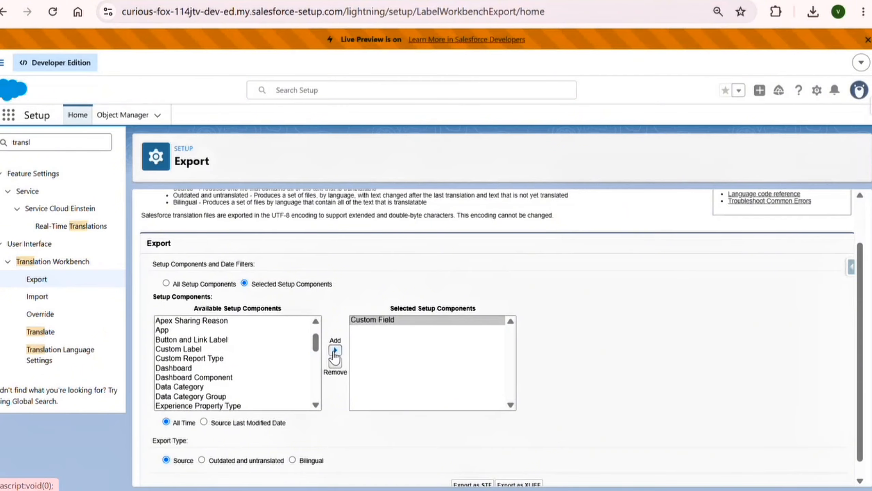
scroll(310, 371, down, 3)
scroll(451, 306, down, 1)
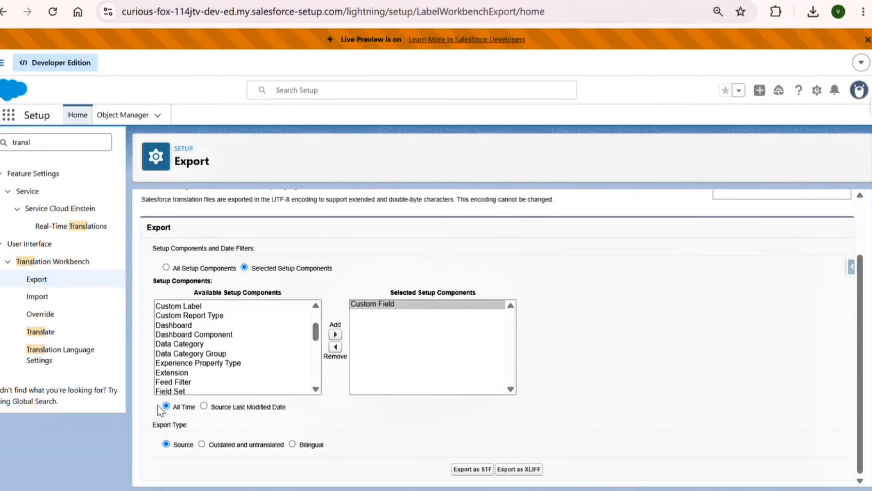
Step: Try the Source Last Modified Date range, then set the export back to All Time
click(204, 406)
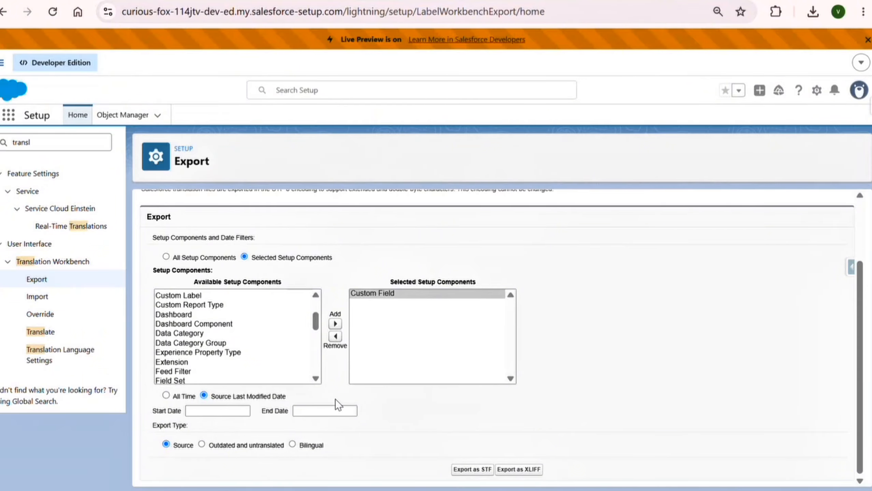
click(167, 396)
scroll(179, 378, down, 3)
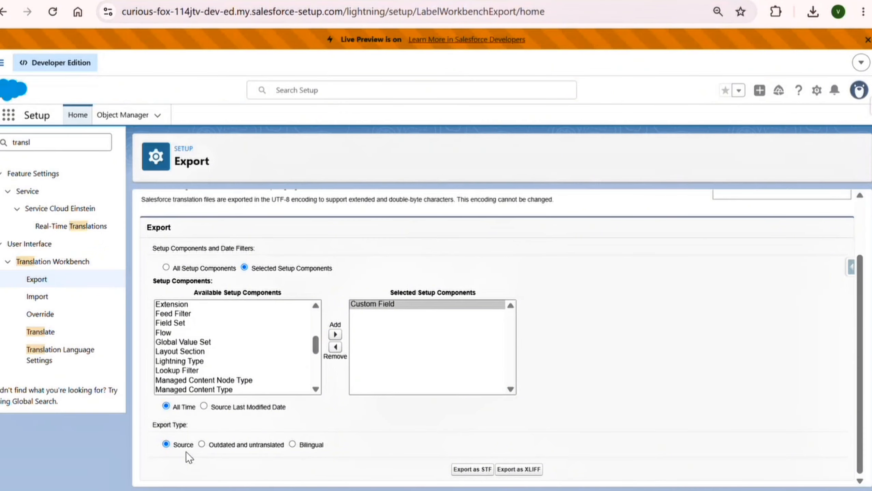
click(223, 446)
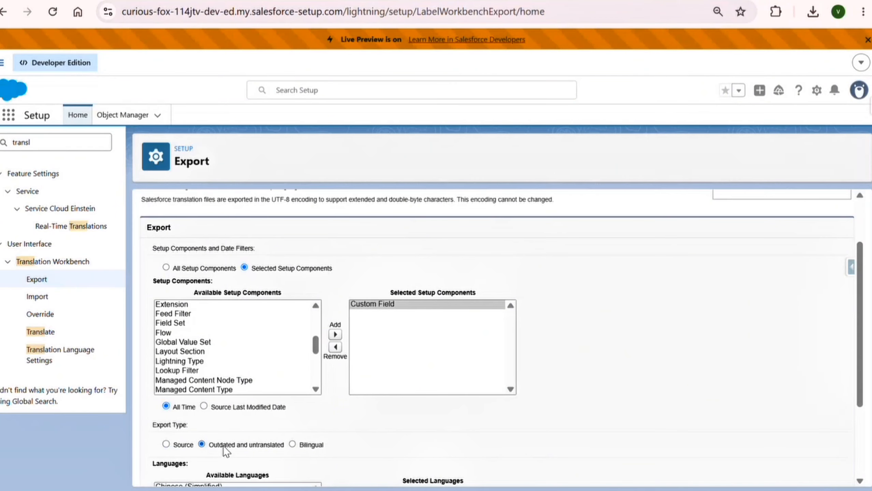
scroll(223, 447, down, 3)
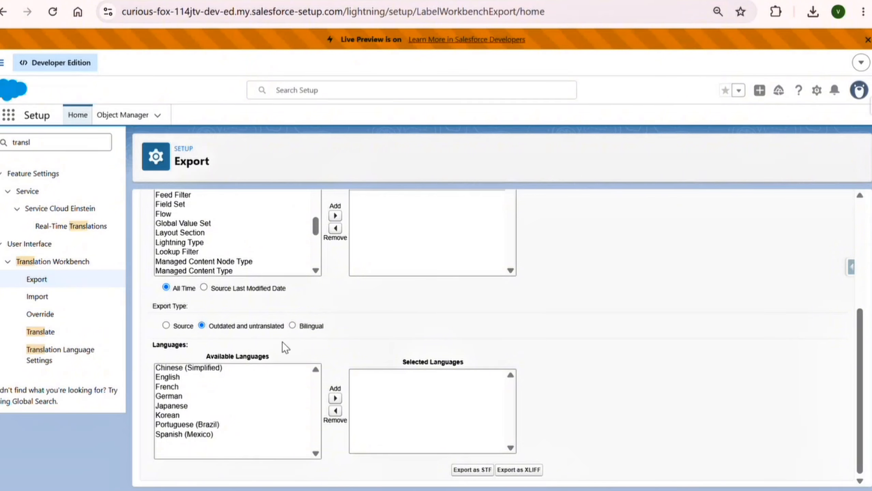
click(304, 328)
click(246, 327)
scroll(390, 306, up, 3)
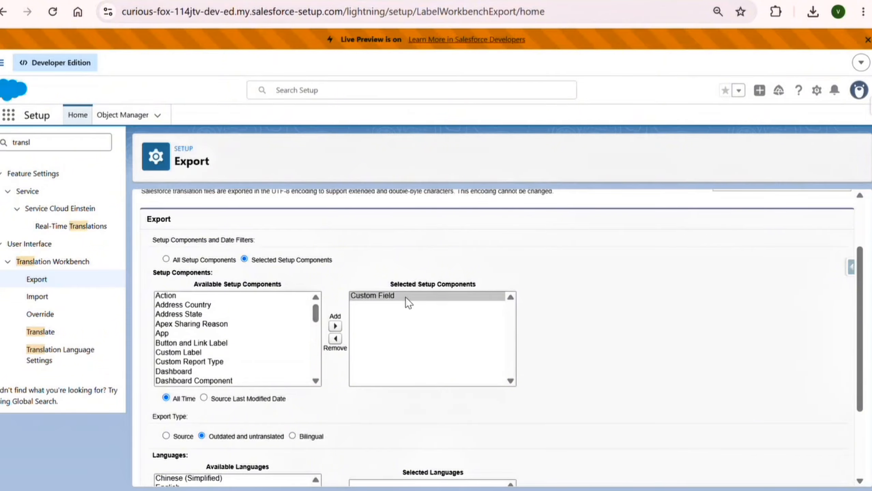
scroll(407, 298, down, 3)
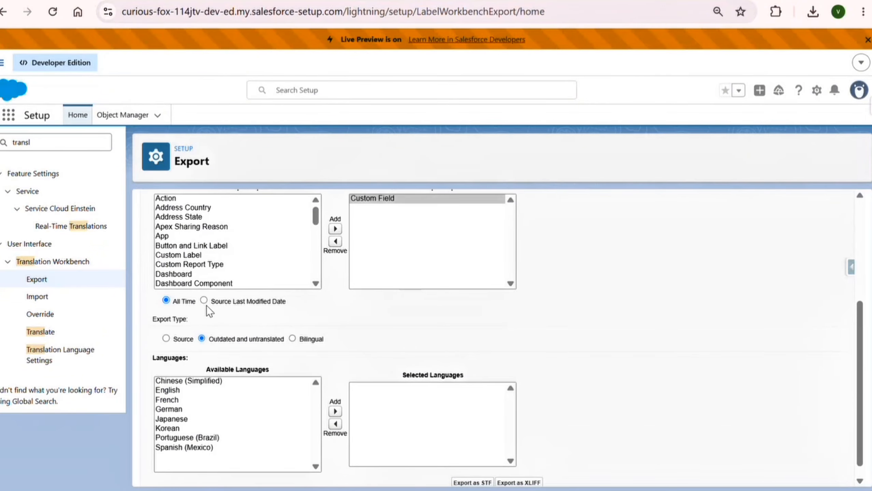
scroll(241, 318, down, 1)
Step: Add French as the export language and request the export as an STF file
click(201, 387)
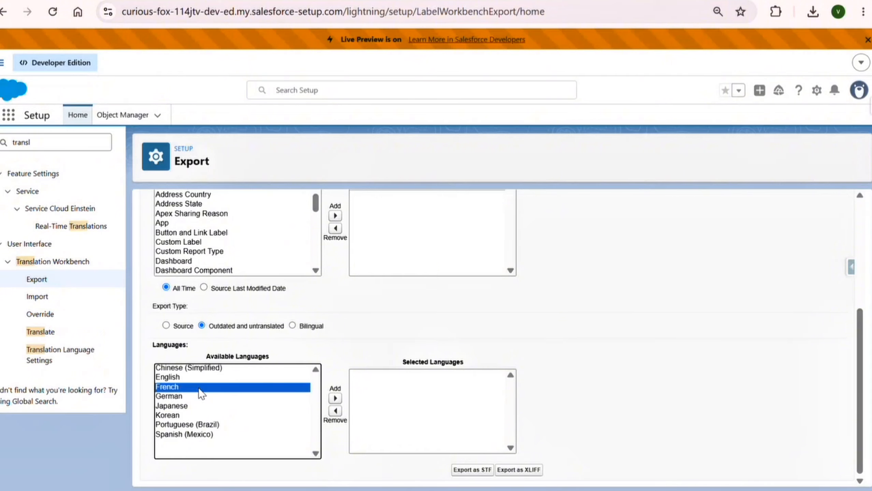
click(335, 399)
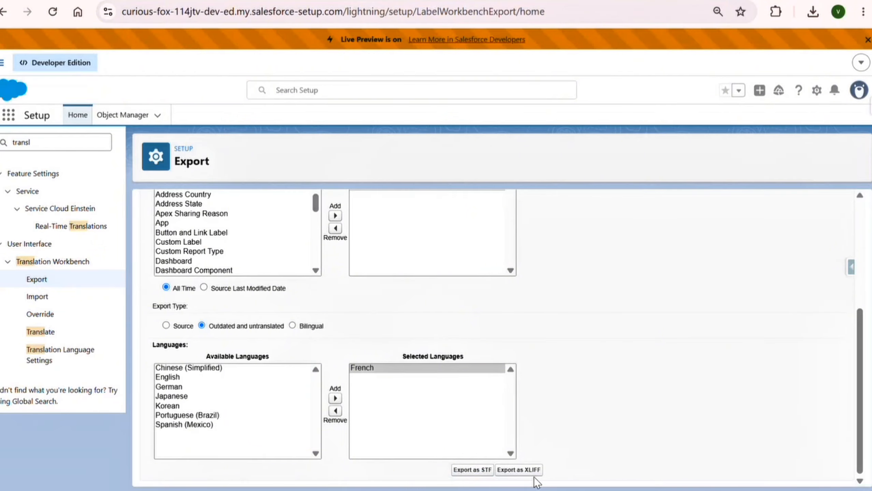
click(464, 476)
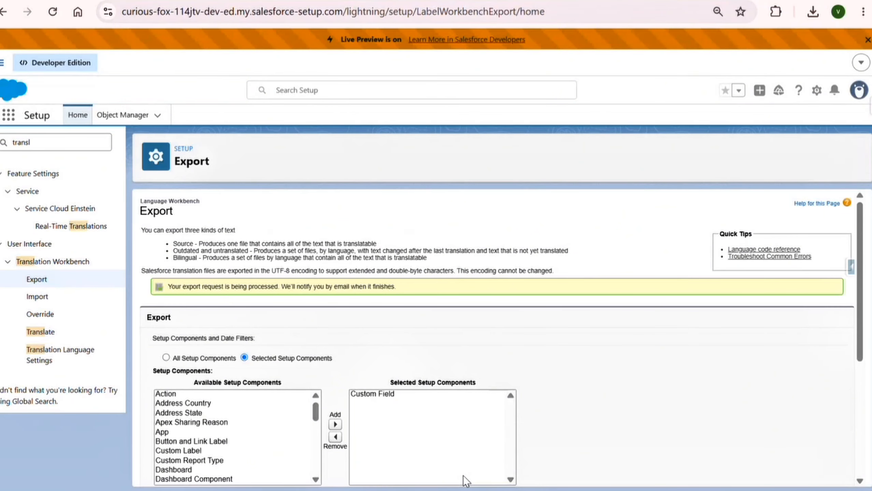
scroll(464, 480, down, 1)
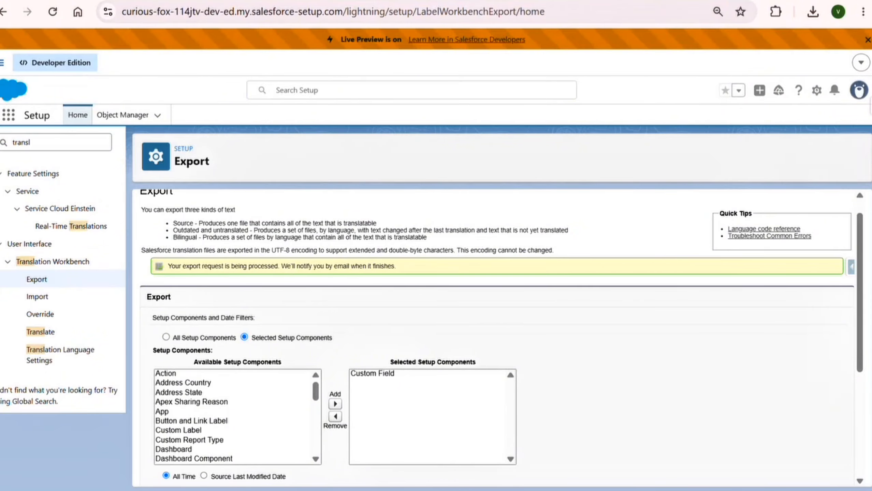
Step: Open the 'Salesforce Translation Export is Complete' email in Gmail and download downloadTranslations.zip
click(223, 1)
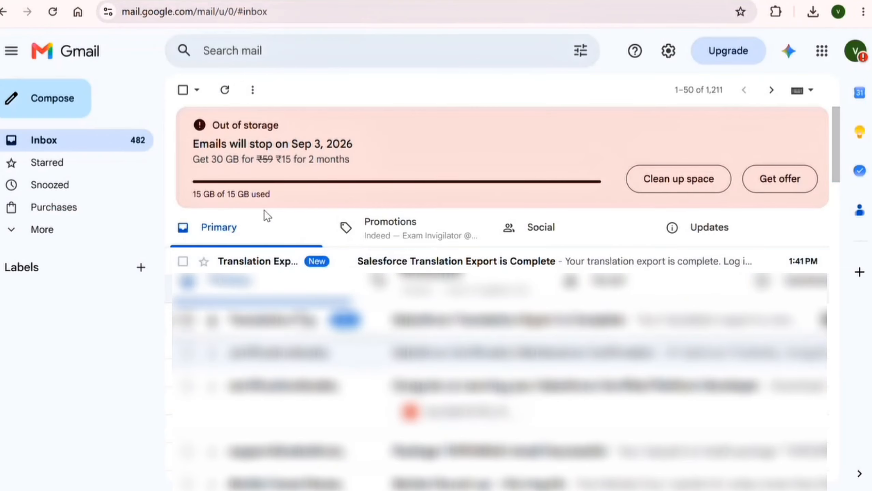
click(295, 264)
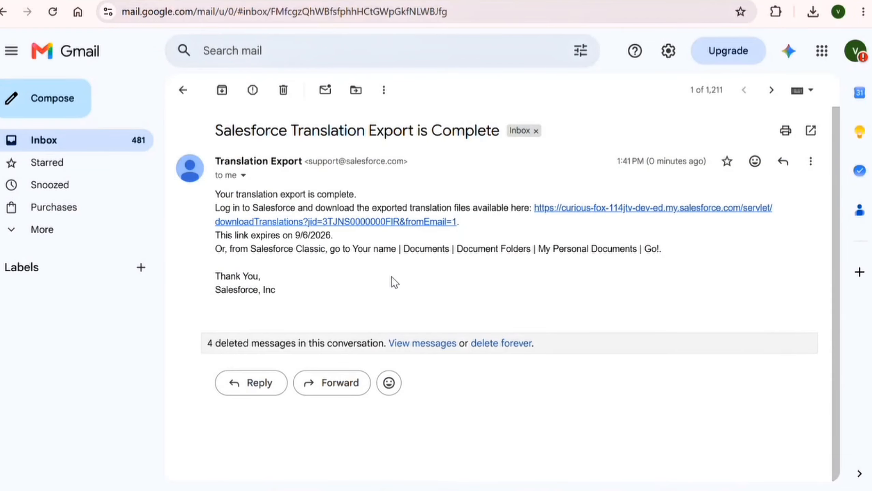
click(389, 223)
click(101, 367)
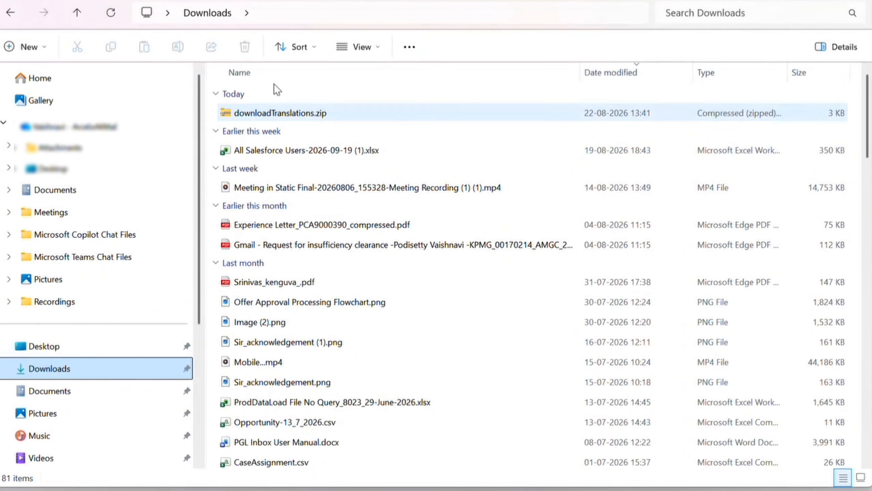
Step: Extract downloadTranslations.zip and widen the Name column to reveal the full .stf file name
click(266, 113)
right_click(265, 113)
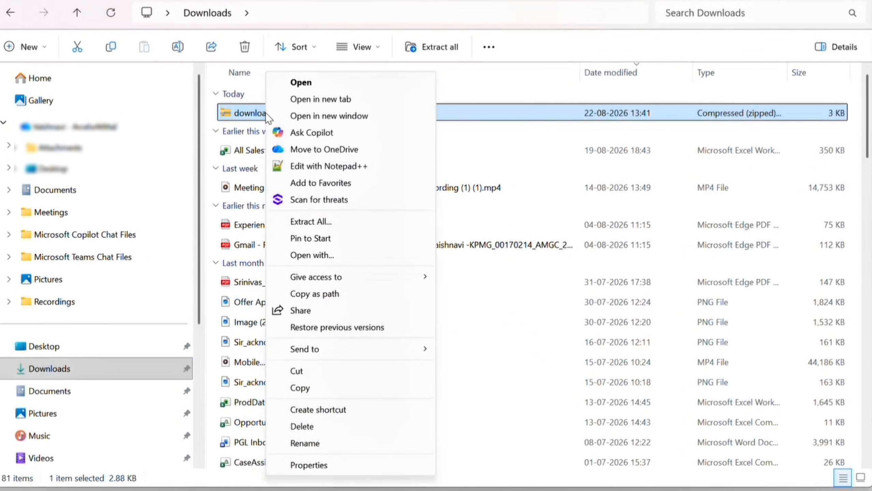
click(249, 117)
right_click(248, 117)
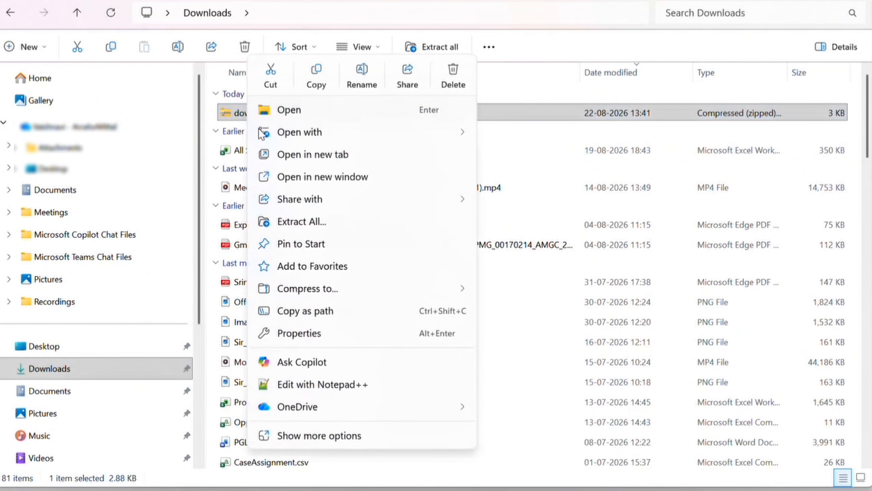
click(301, 223)
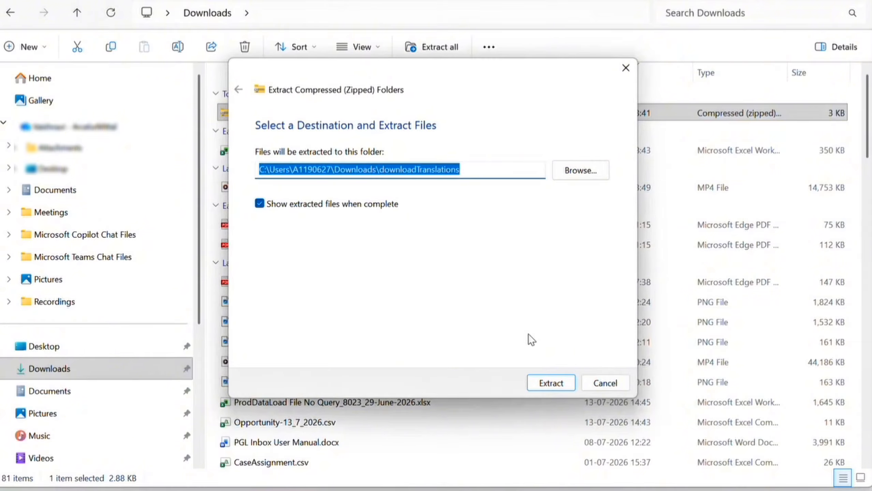
click(551, 382)
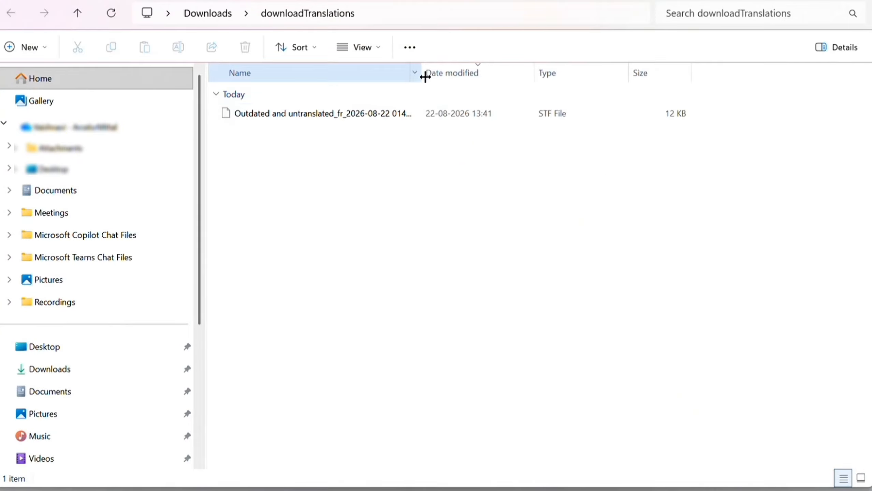
drag(423, 72, 577, 87)
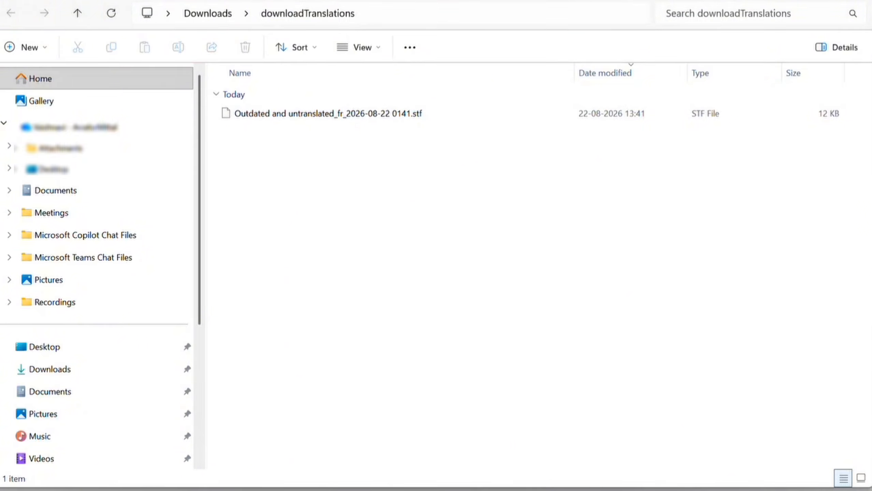
Step: Launch Excel and start a new blank workbook
key(super)
text(exce)
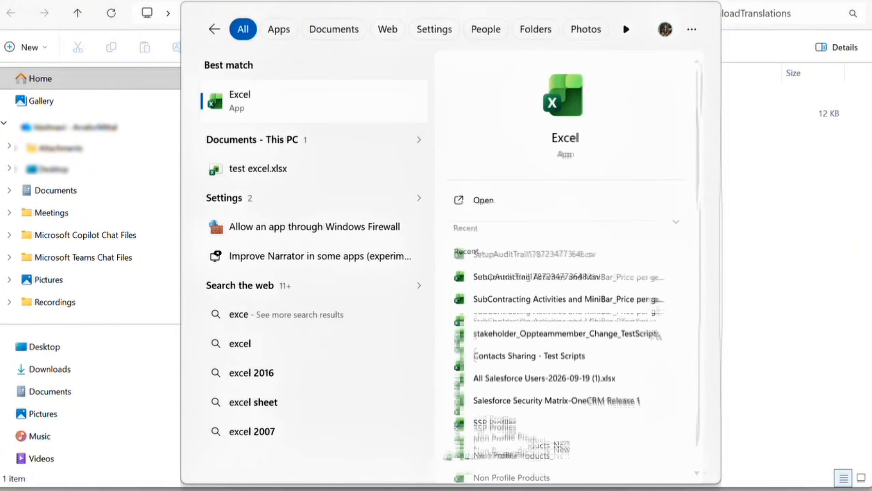
key(Return)
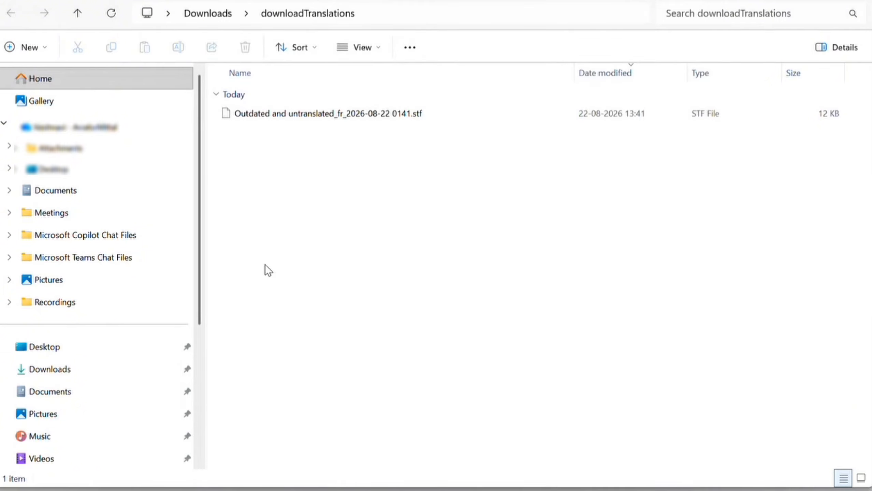
click(108, 112)
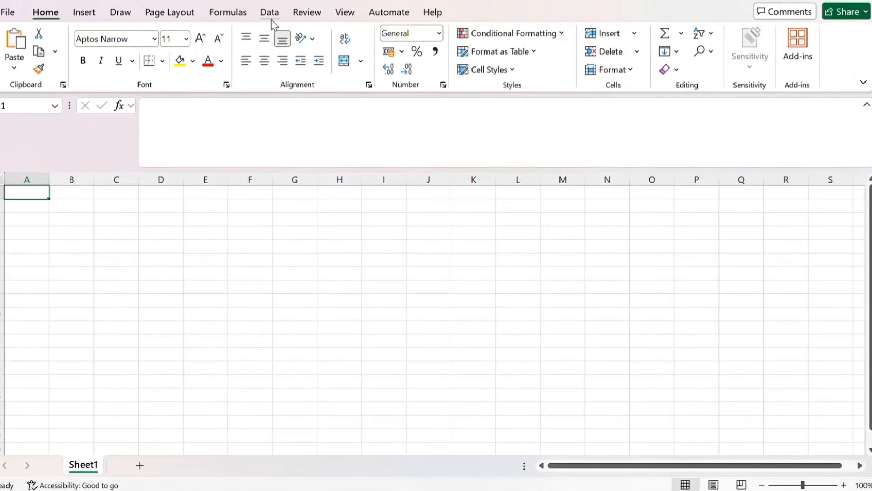
Step: Import 'Outdated and untranslated_fr_2026-08-22 0141.stf' from Downloads\downloadTranslations via From Text/CSV with All Files
click(271, 19)
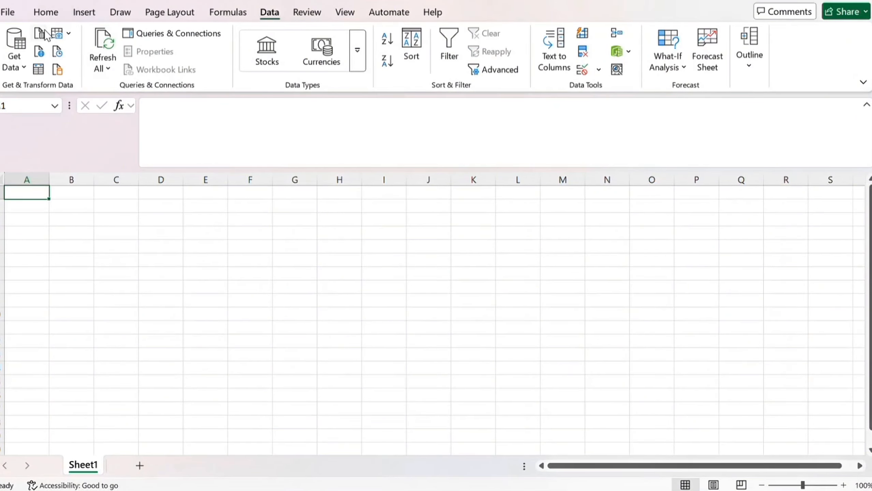
click(40, 33)
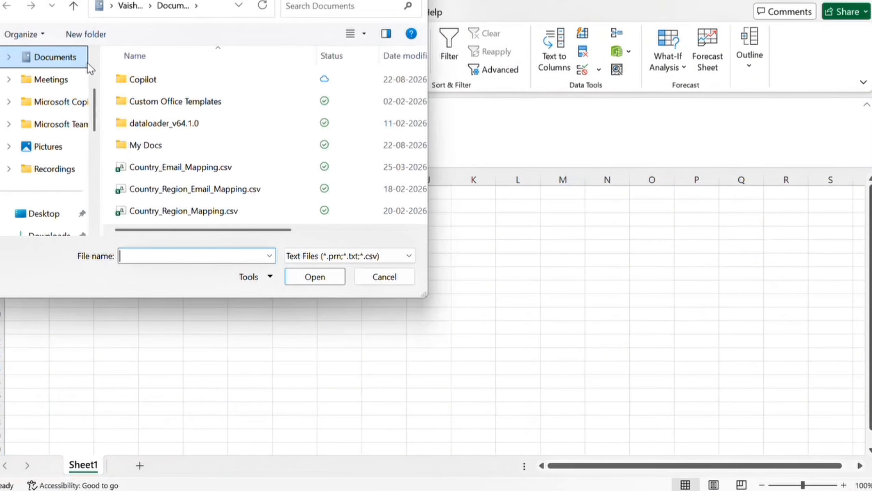
click(39, 233)
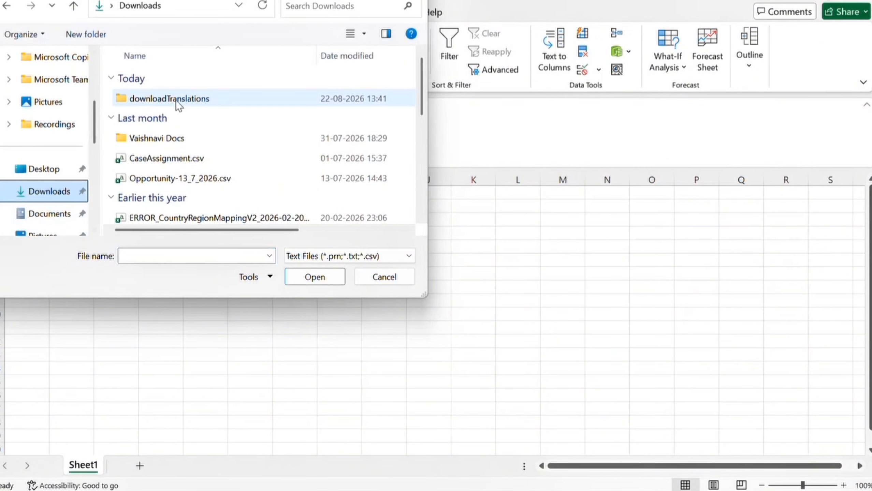
double_click(174, 99)
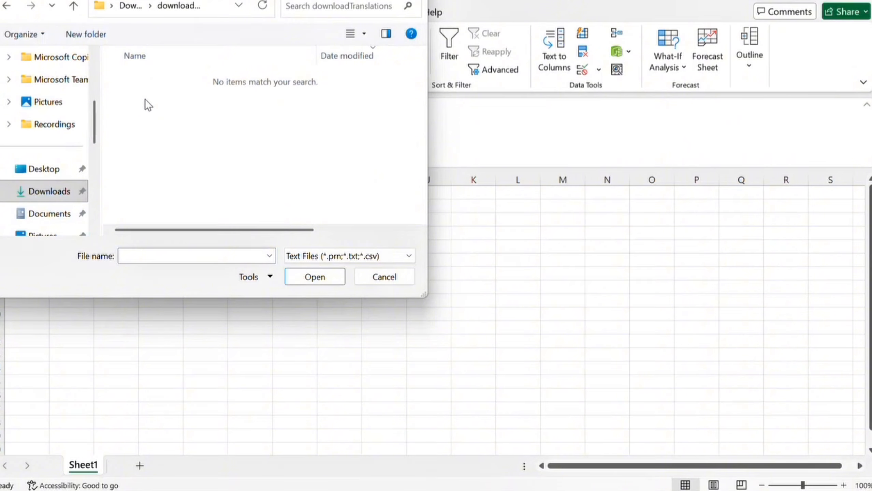
click(307, 259)
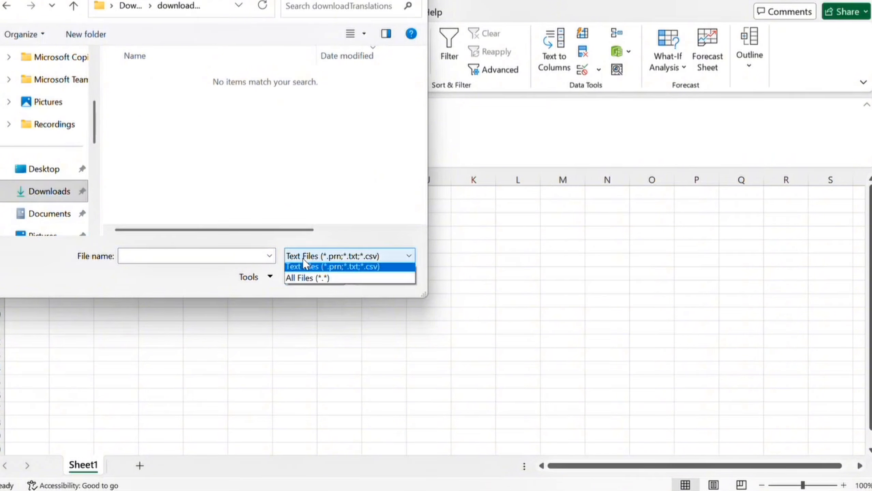
click(305, 281)
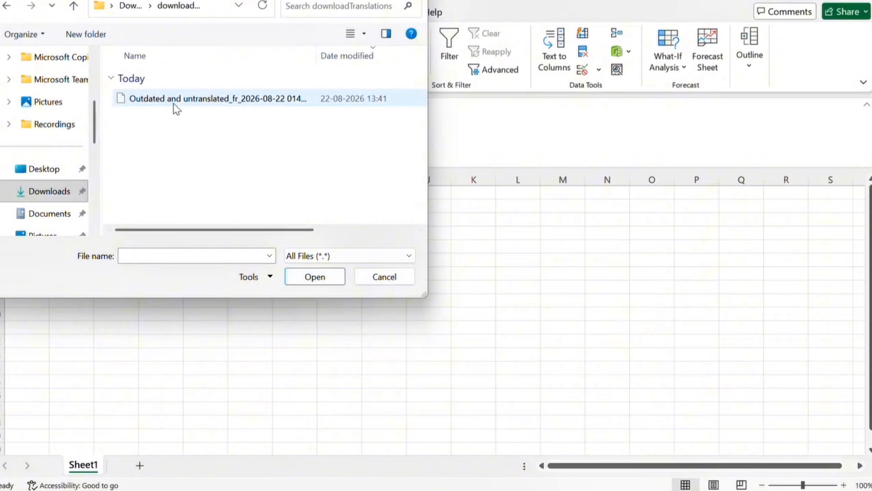
click(173, 105)
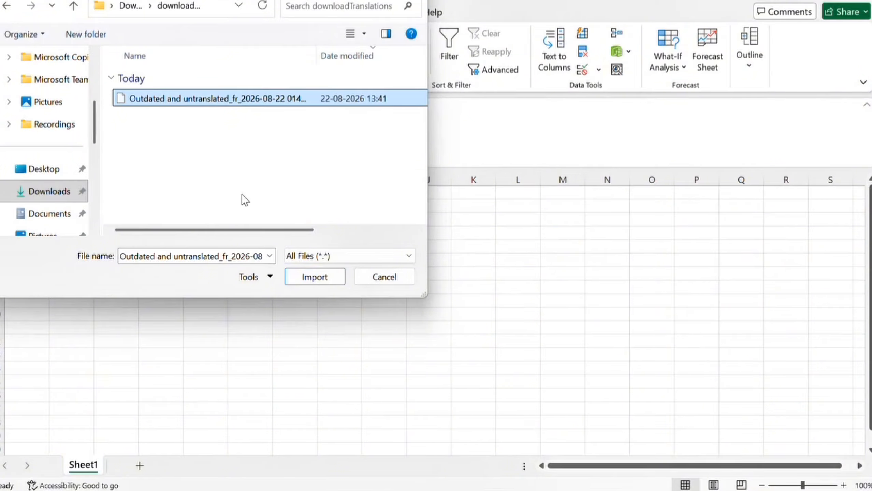
click(314, 276)
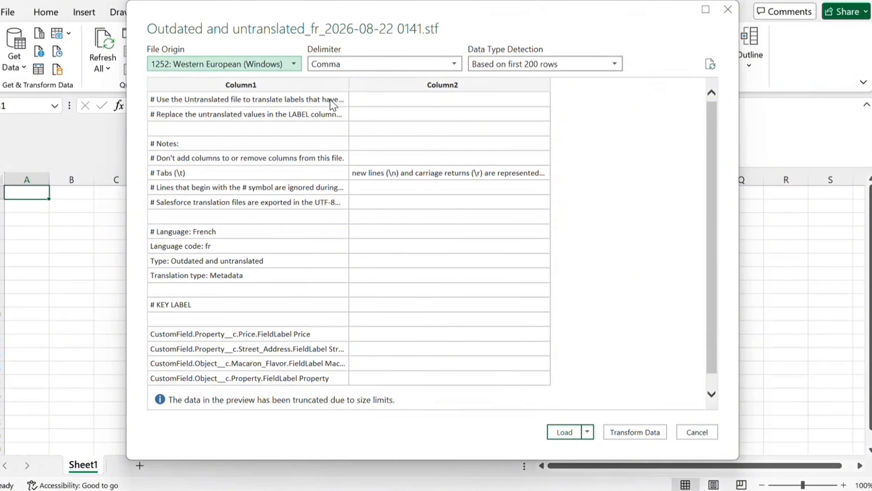
Step: Load the file with 65001: Unicode (UTF-8) origin and Tab delimiter, then close the Queries & Connections pane
click(222, 64)
click(223, 64)
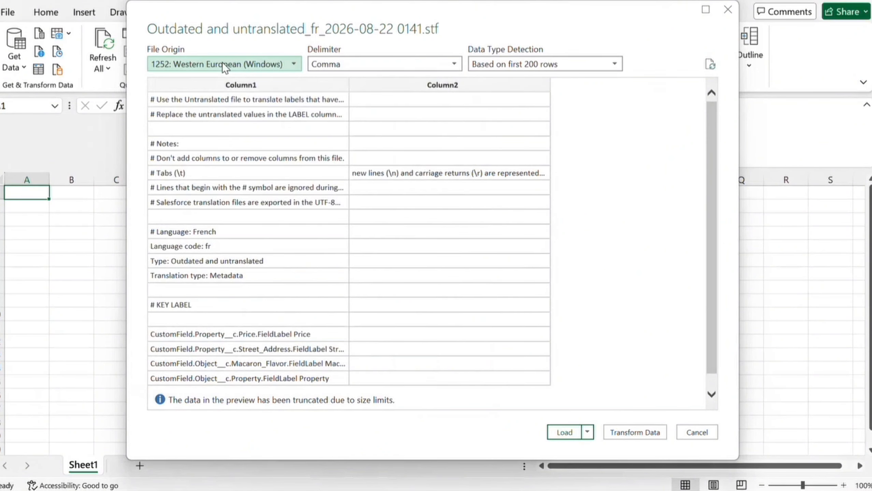
click(223, 64)
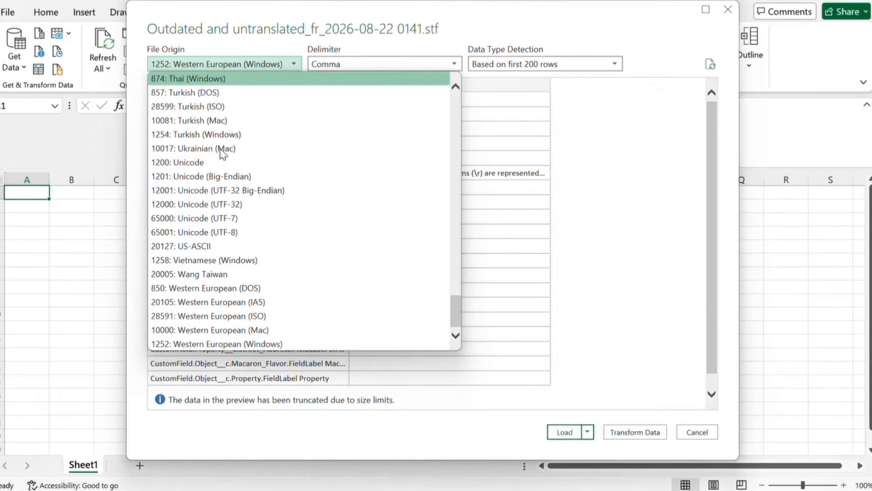
click(215, 232)
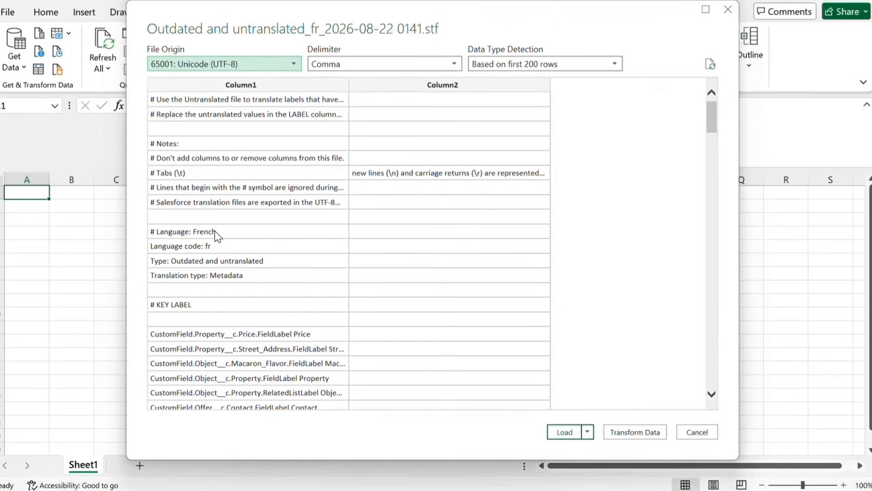
click(358, 61)
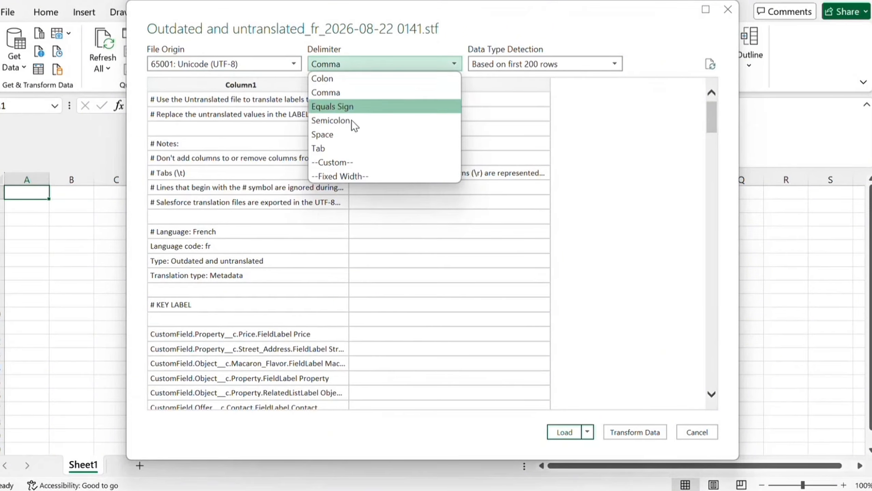
click(346, 151)
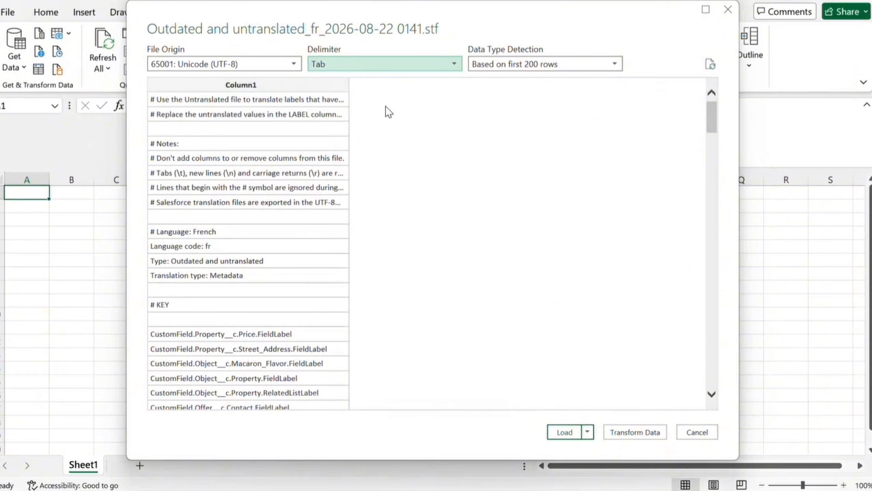
click(564, 433)
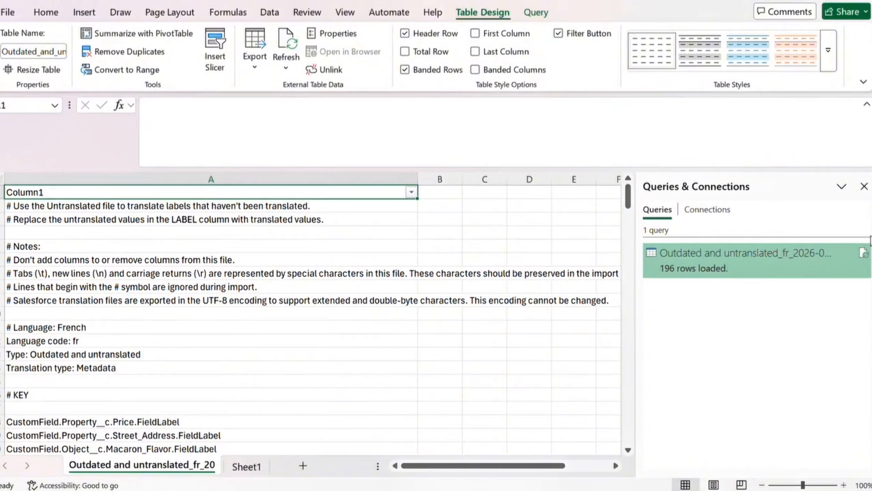
click(864, 186)
scroll(151, 261, down, 1)
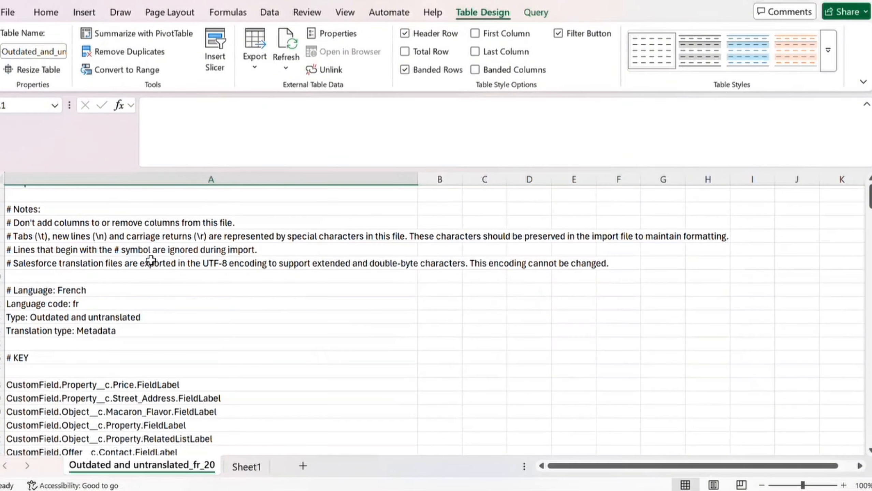
scroll(150, 259, up, 1)
scroll(226, 335, down, 3)
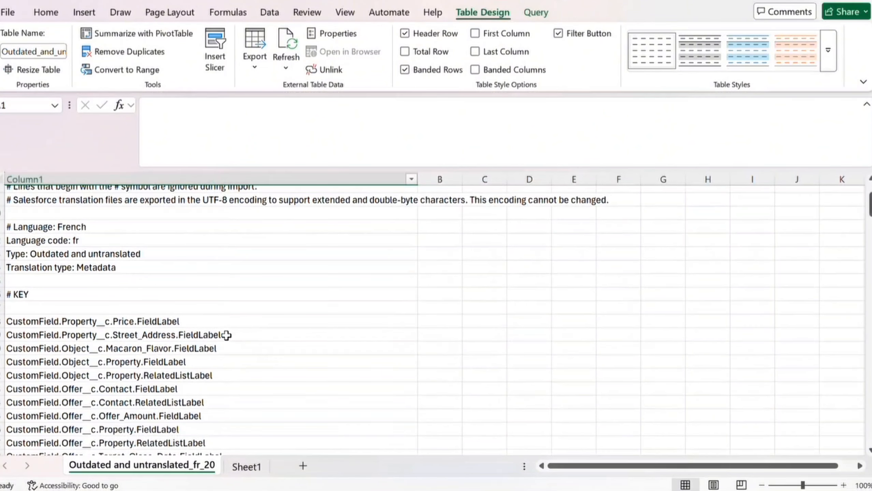
scroll(226, 335, down, 1)
scroll(226, 335, up, 3)
drag(24, 193, 57, 367)
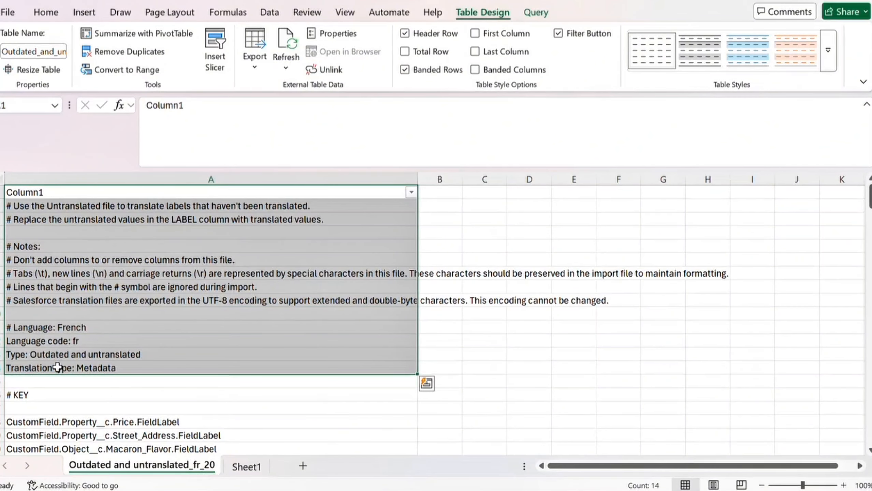
click(104, 369)
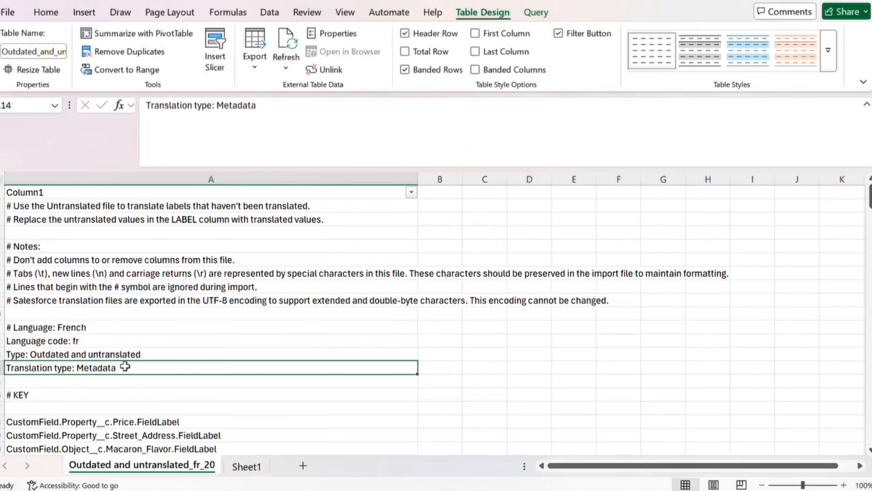
scroll(125, 367, down, 1)
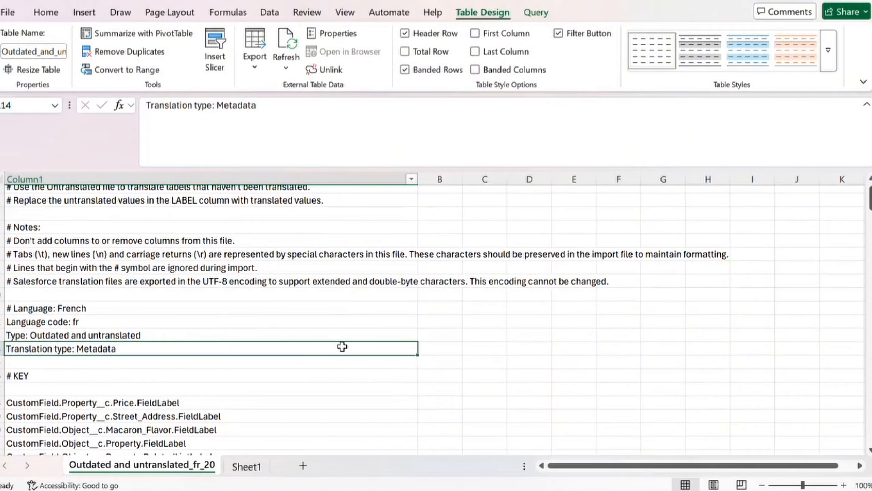
scroll(343, 347, down, 2)
click(237, 331)
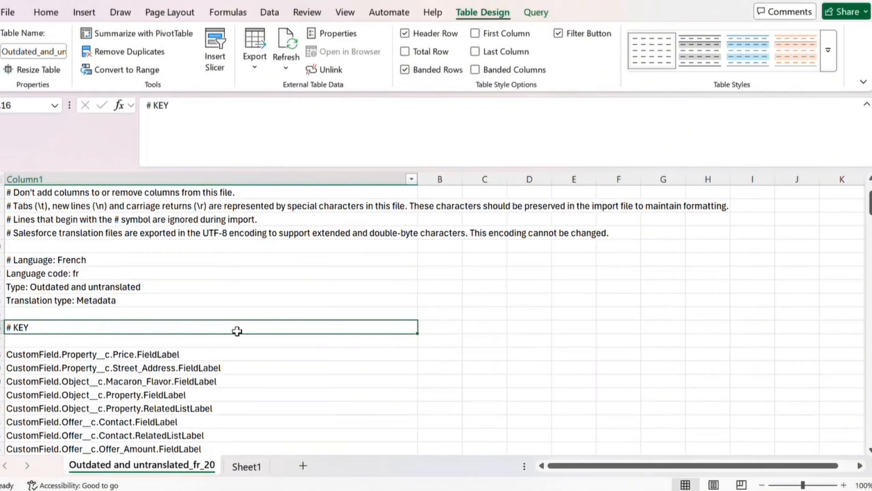
scroll(237, 332, down, 1)
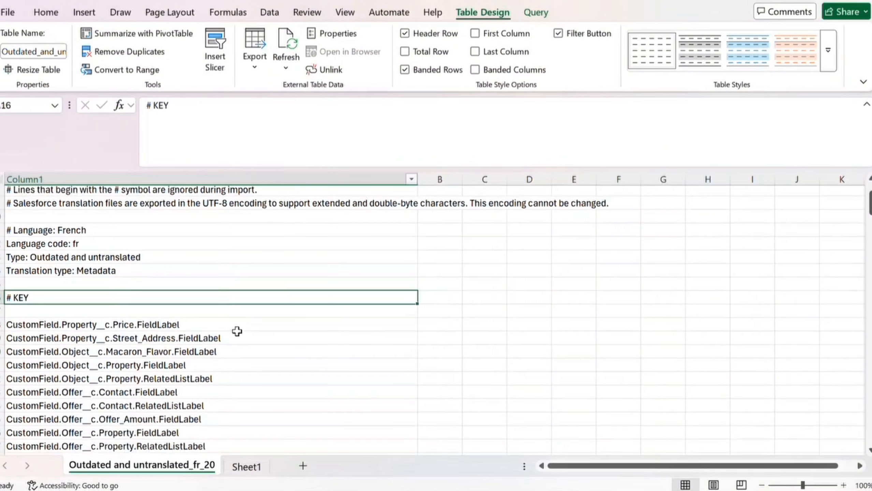
click(193, 324)
scroll(79, 367, up, 3)
click(78, 368)
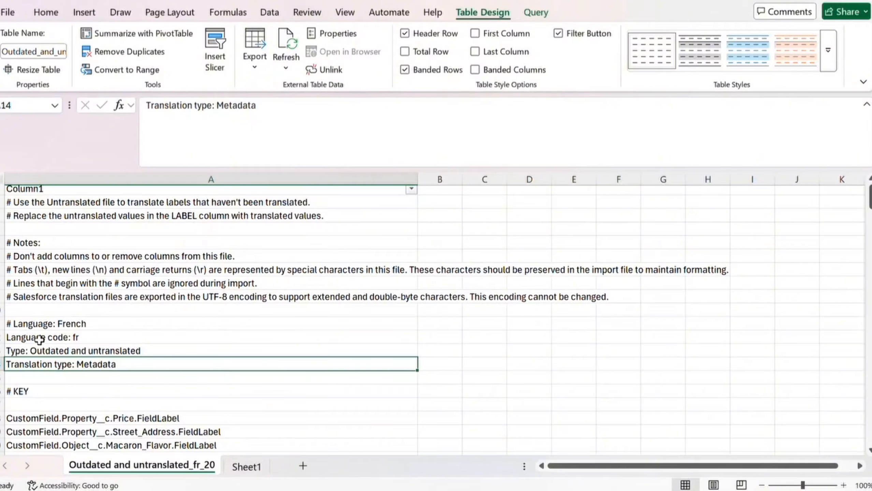
scroll(54, 325, down, 1)
scroll(53, 326, up, 1)
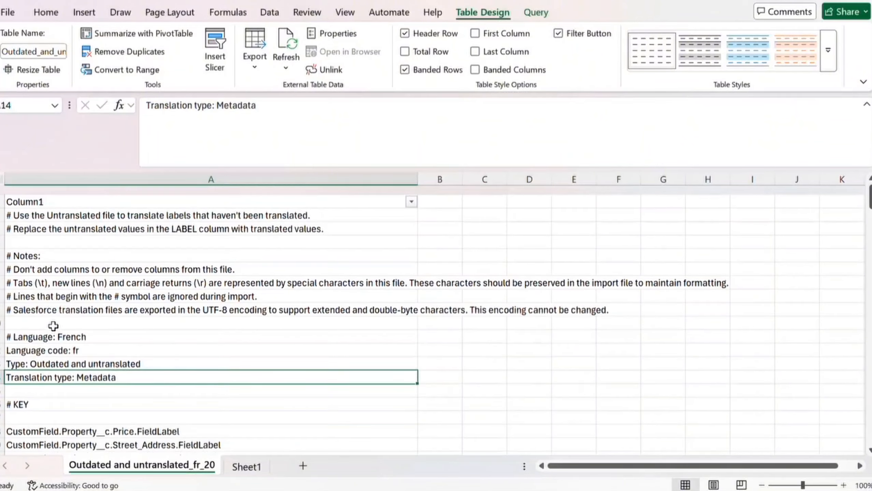
scroll(217, 353, down, 4)
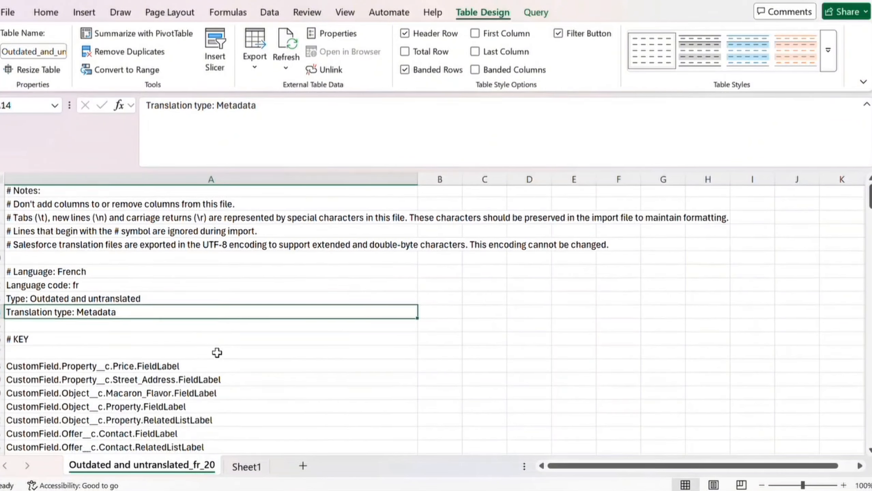
scroll(216, 375, down, 1)
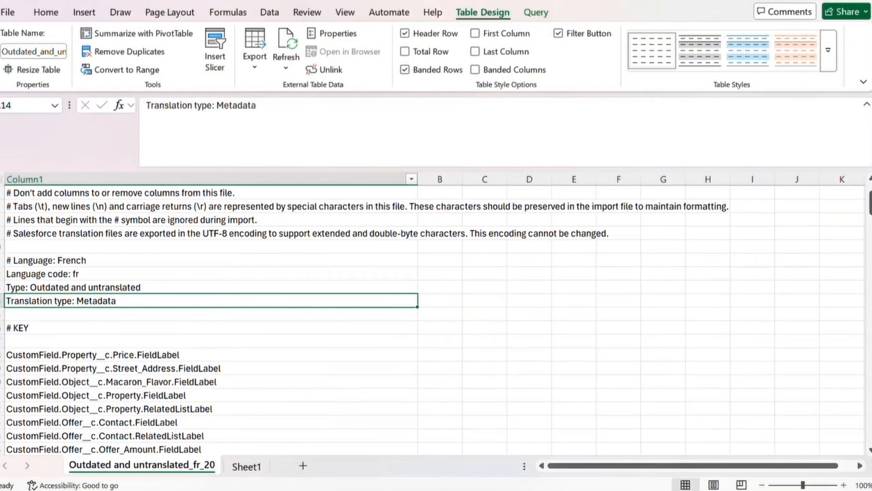
click(574, 408)
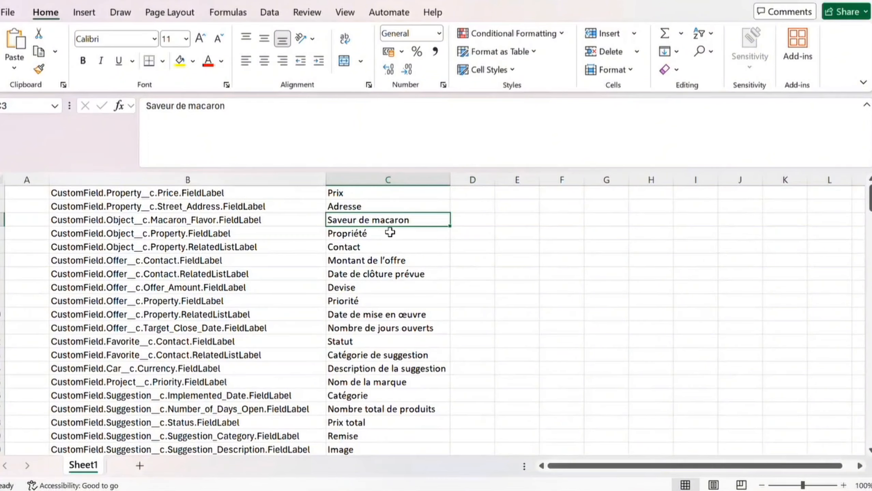
Step: Delete the table rows from A21 down, keeping only the Price, Street_Address and Macaron_Flavor keys
click(658, 464)
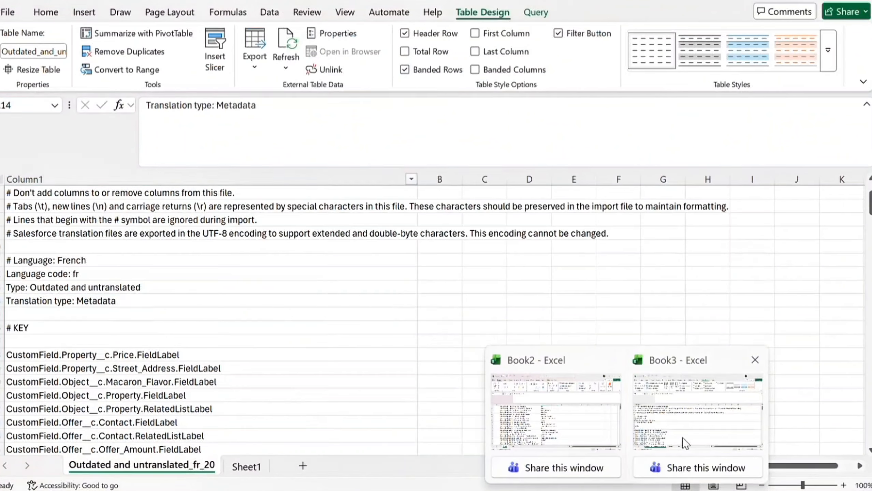
scroll(121, 335, down, 1)
click(100, 344)
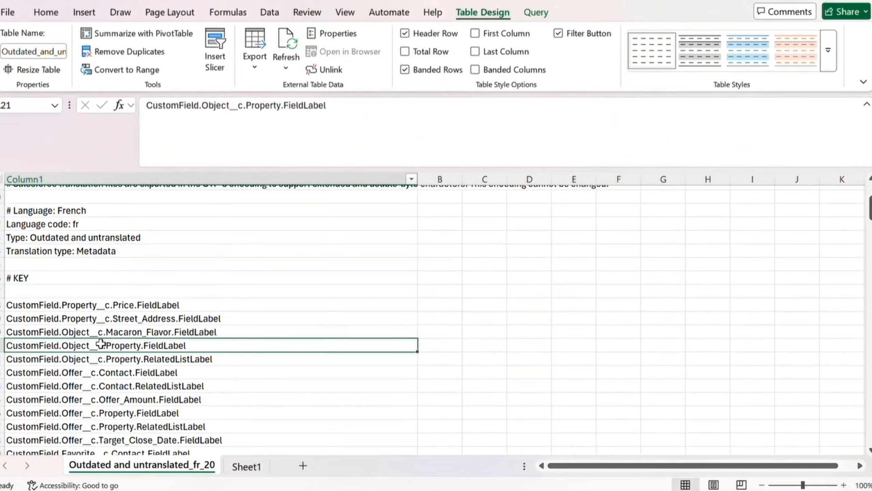
key(ctrl+shift+Down)
right_click(101, 344)
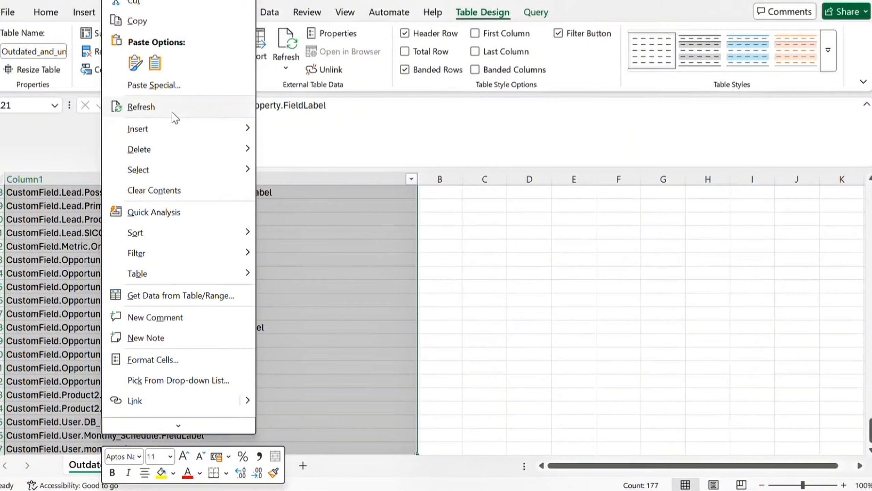
mouse_move(159, 141)
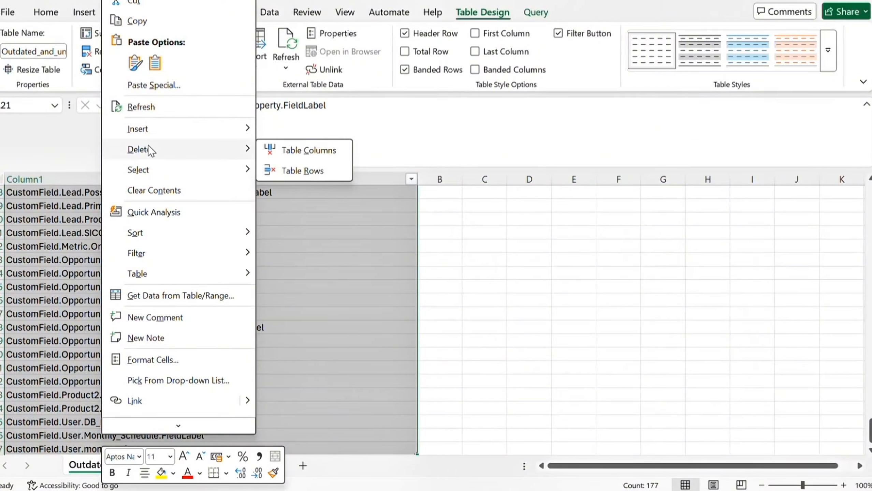
click(294, 176)
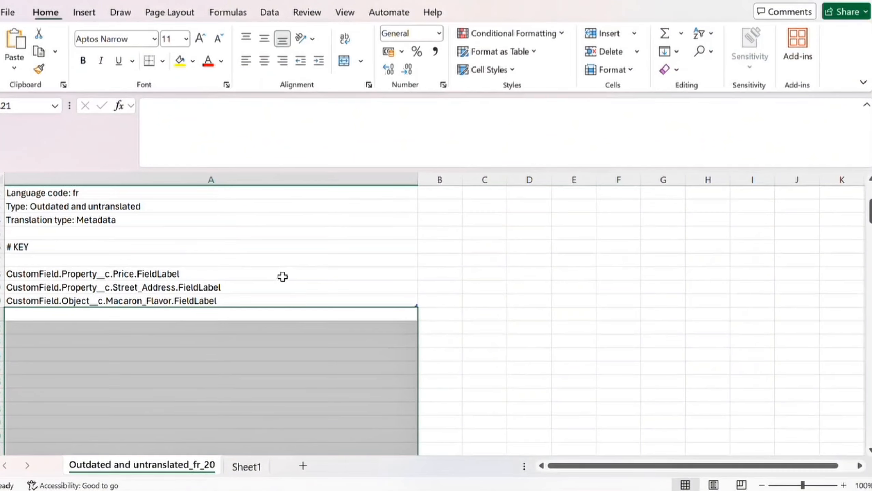
click(193, 302)
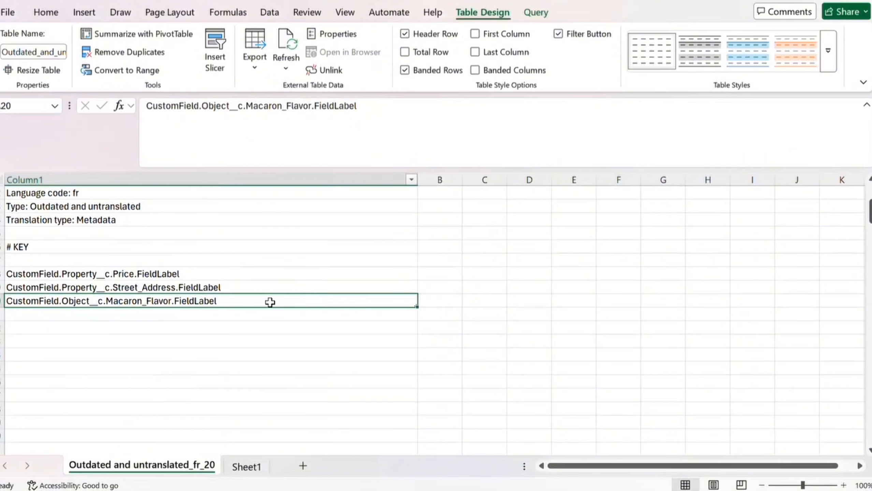
click(228, 273)
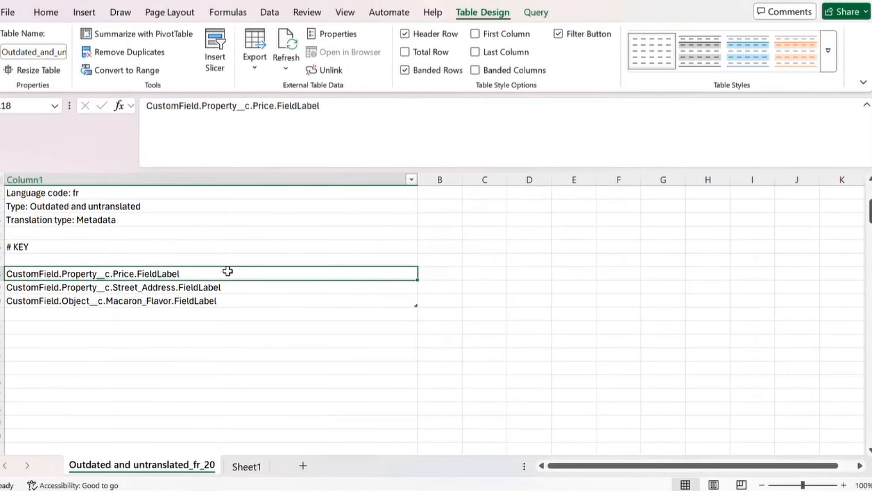
scroll(225, 313, up, 3)
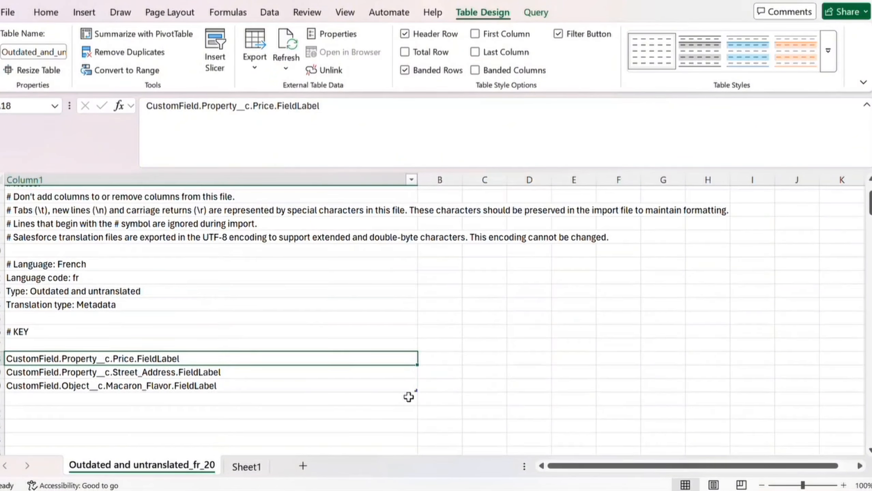
Step: Copy Prix, Adresse and Saveur de macaron from Book2 into B18 beside their field keys
mouse_move(604, 465)
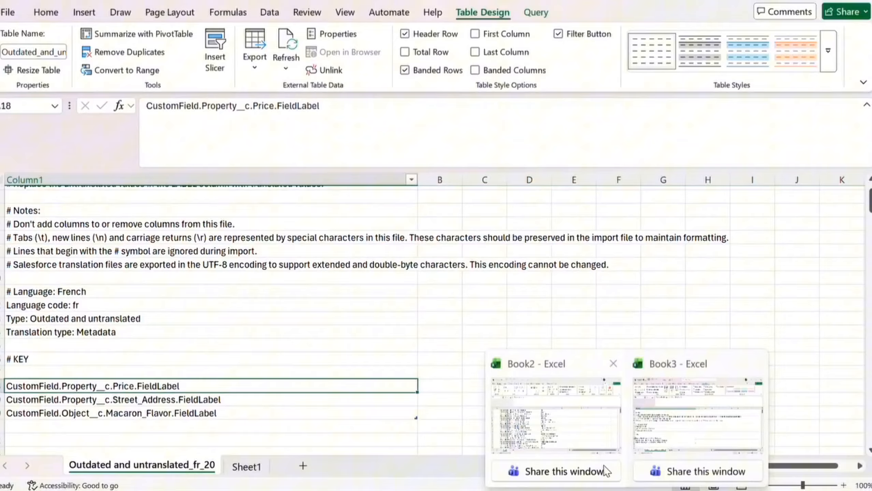
click(552, 402)
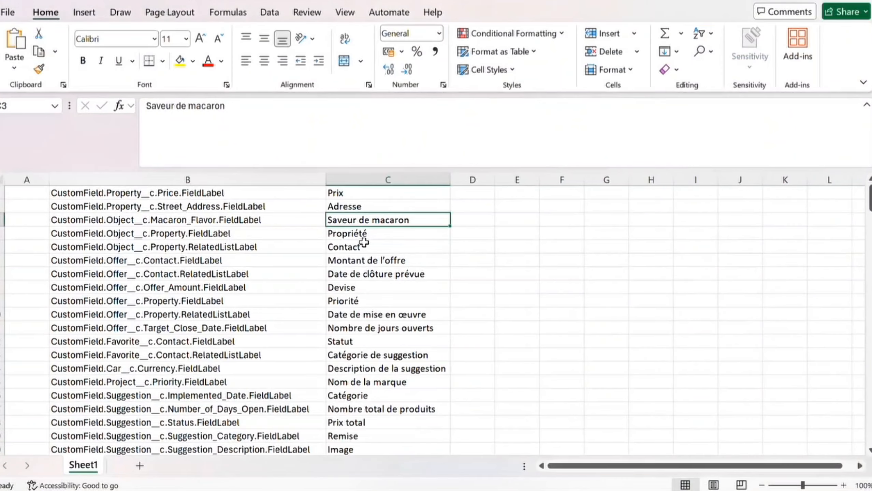
click(351, 195)
key(shift+Down)
key(shift+Down)
key(ctrl+c)
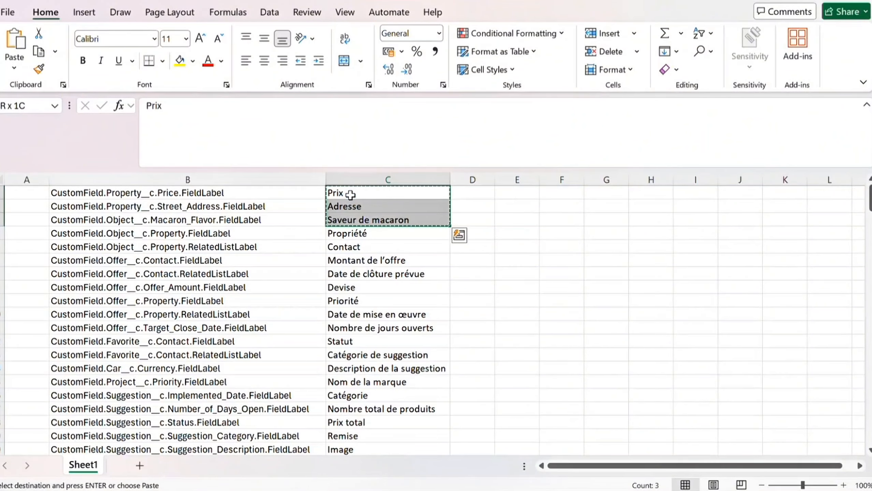
key(alt+Tab)
click(447, 386)
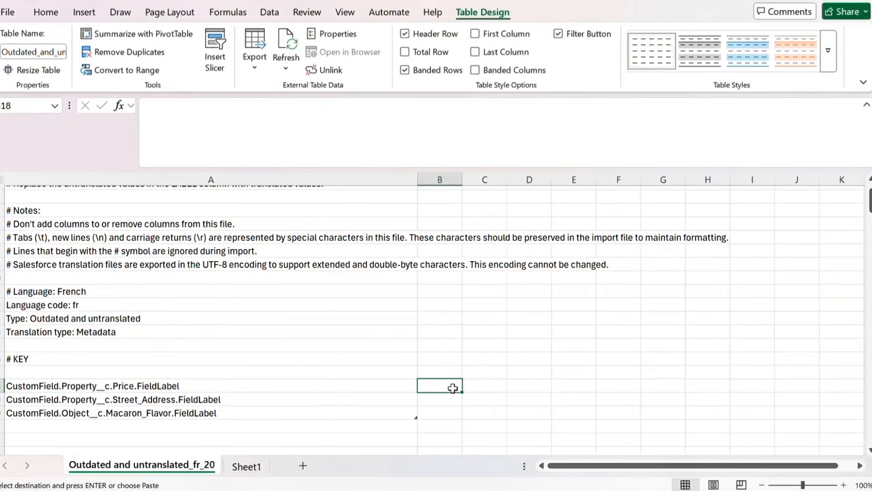
key(ctrl+v)
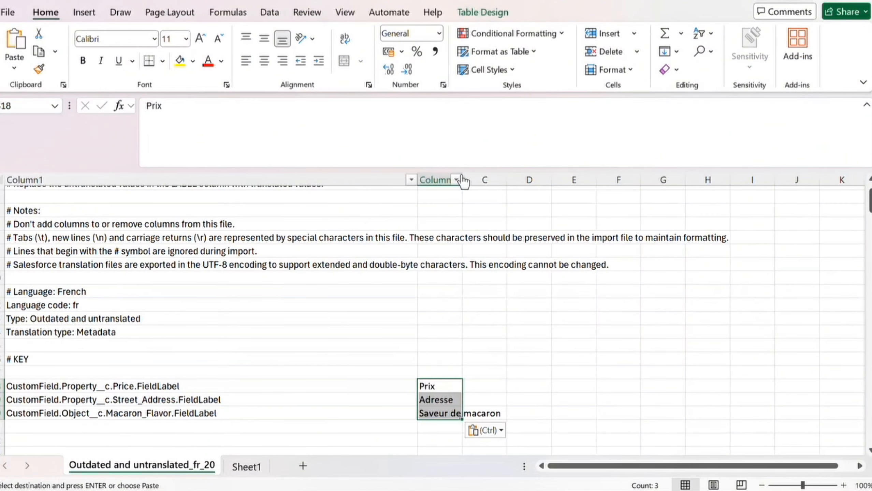
Step: Widen column B to fit the French labels and check them against their keys
drag(463, 179, 514, 180)
scroll(269, 230, up, 2)
scroll(268, 232, down, 1)
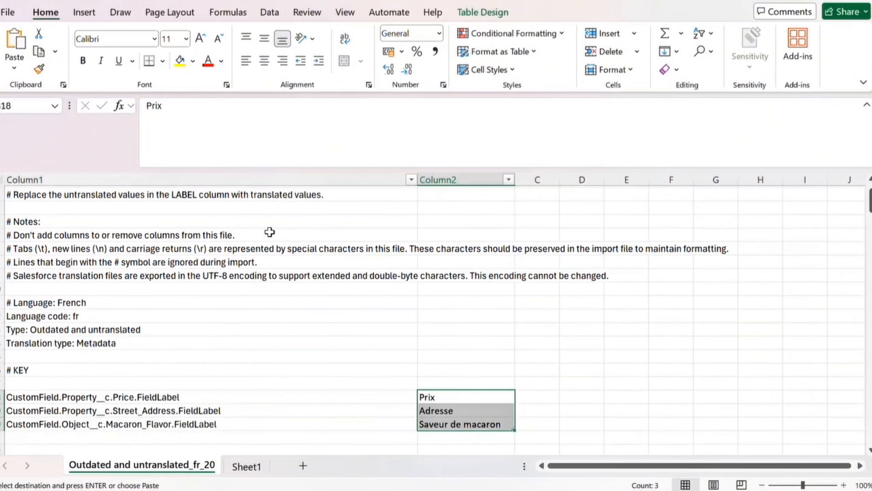
click(185, 395)
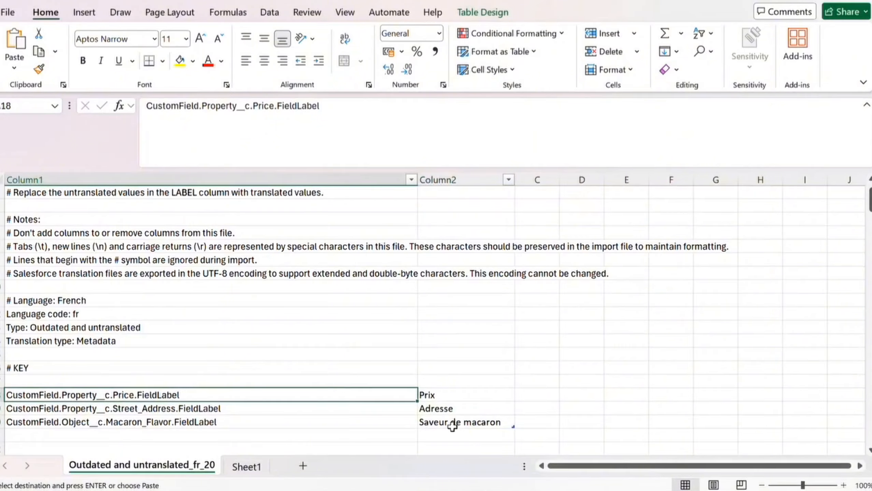
click(108, 371)
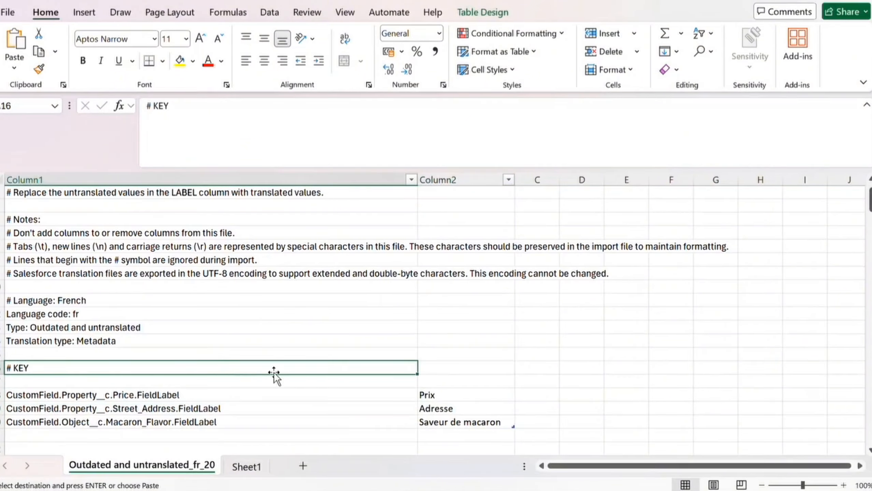
click(440, 372)
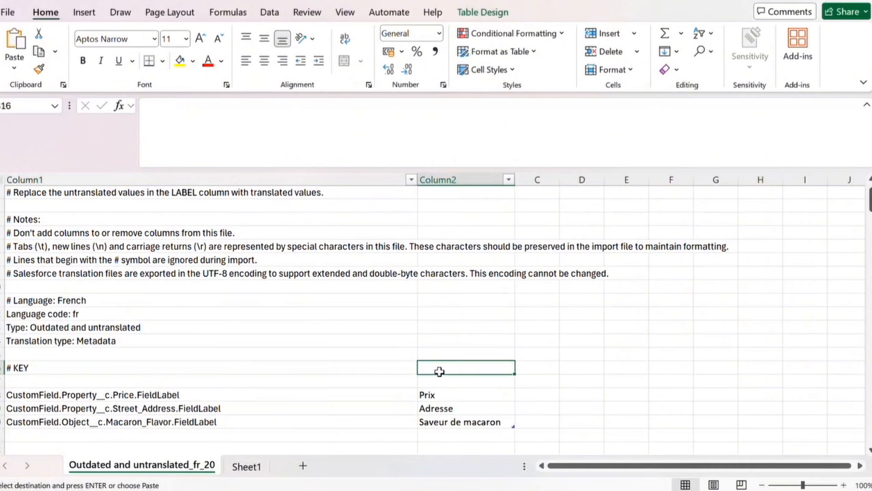
Step: Enter the heading LABEL in B16 beside # KEY
text(LABE)
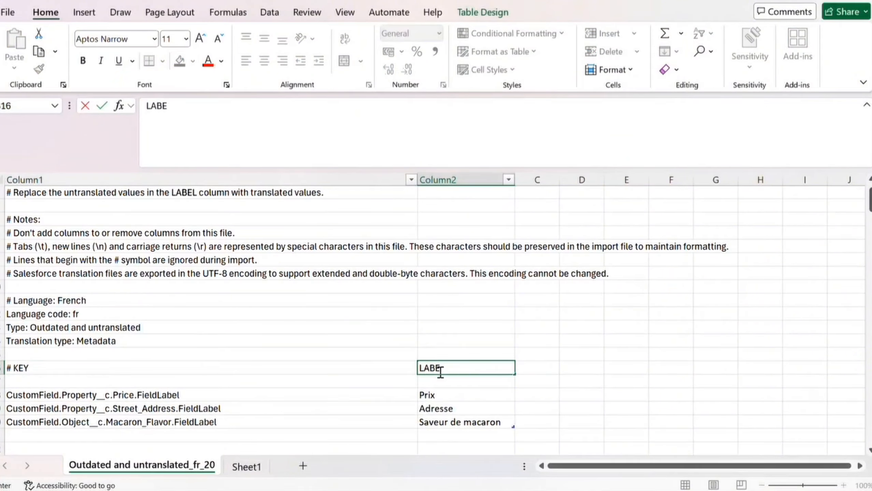
text(L)
key(Return)
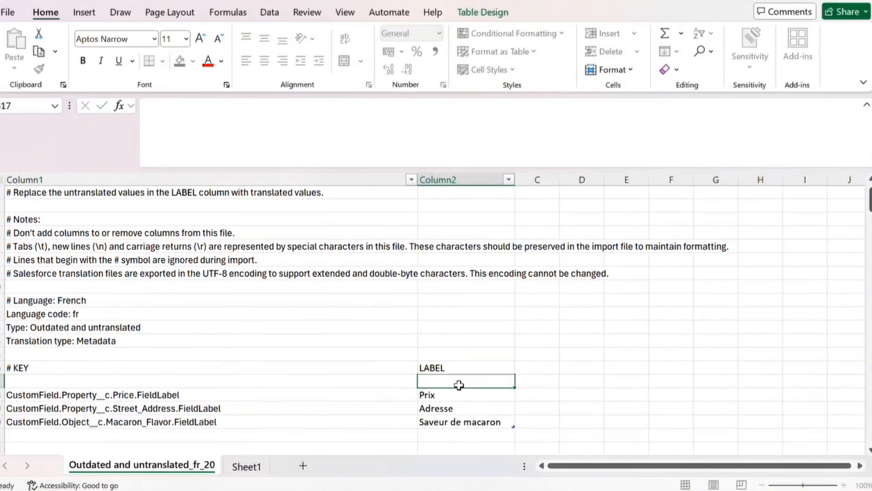
click(432, 368)
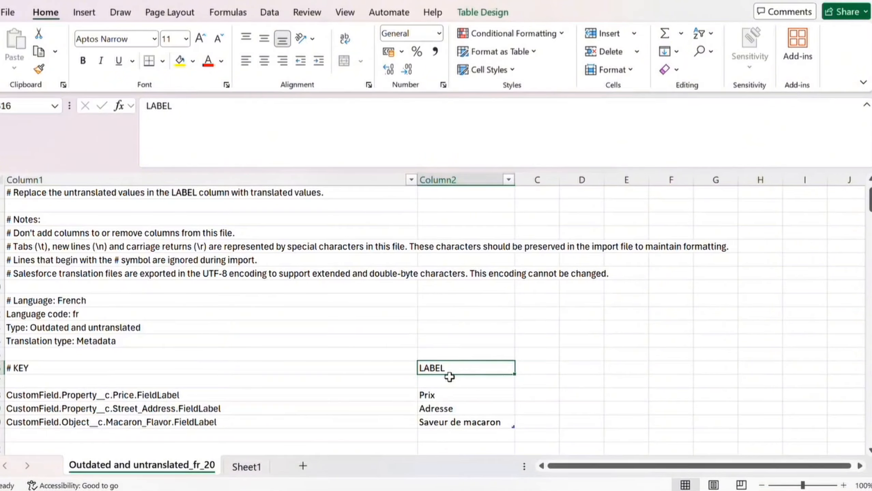
Step: Delete the extra Sheet1, leaving only the translation sheet
right_click(254, 468)
click(291, 269)
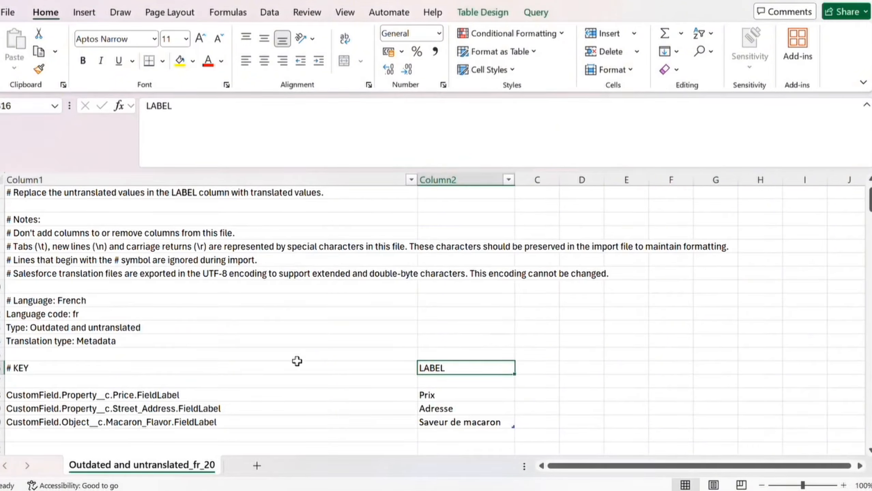
scroll(297, 361, up, 1)
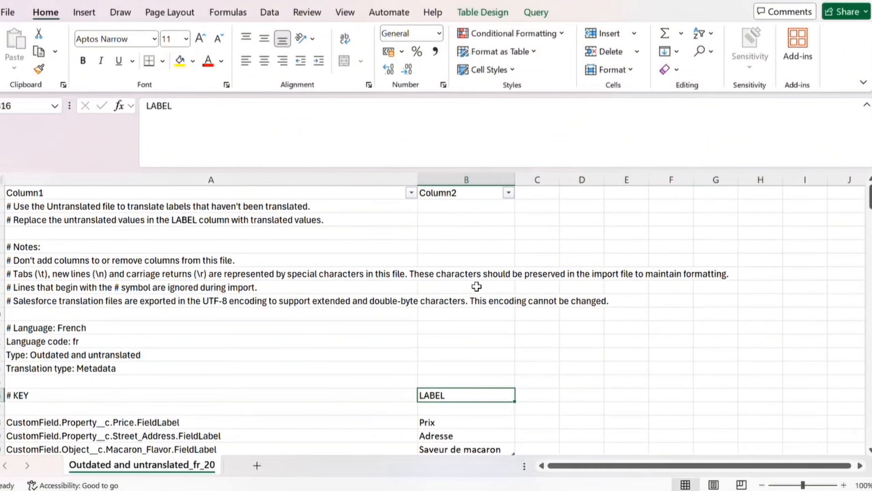
scroll(390, 345, down, 1)
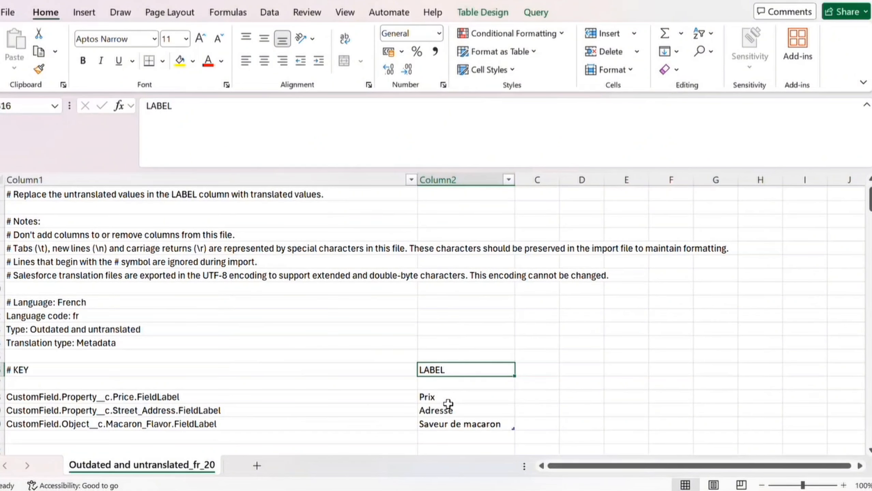
scroll(451, 426, up, 1)
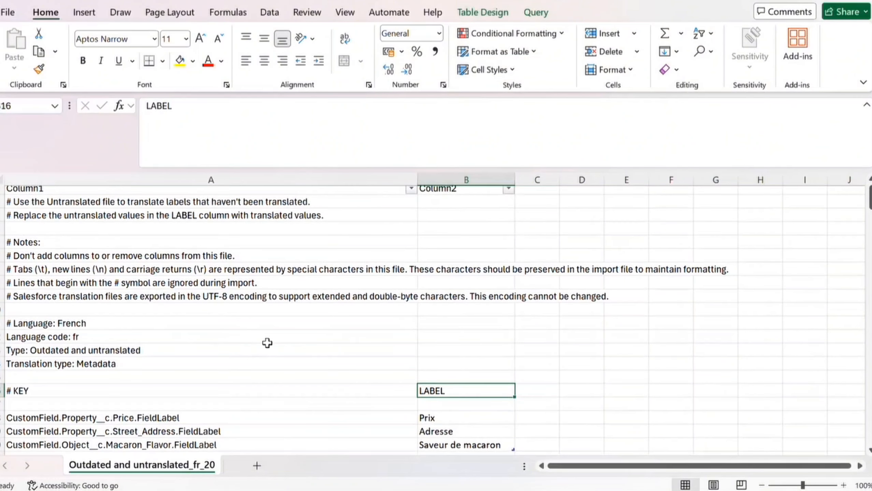
scroll(267, 343, up, 1)
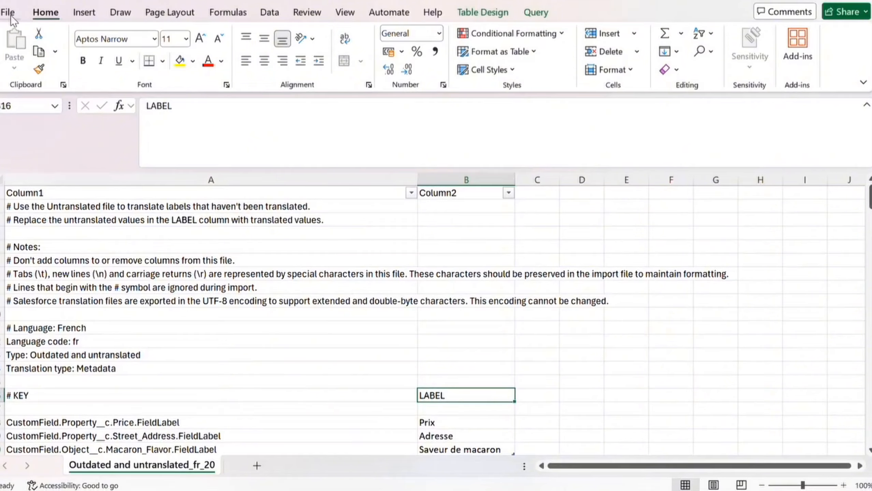
Step: Start a Save As copy in the Downloads folder with Unicode Text (*.txt) as the file type
click(10, 14)
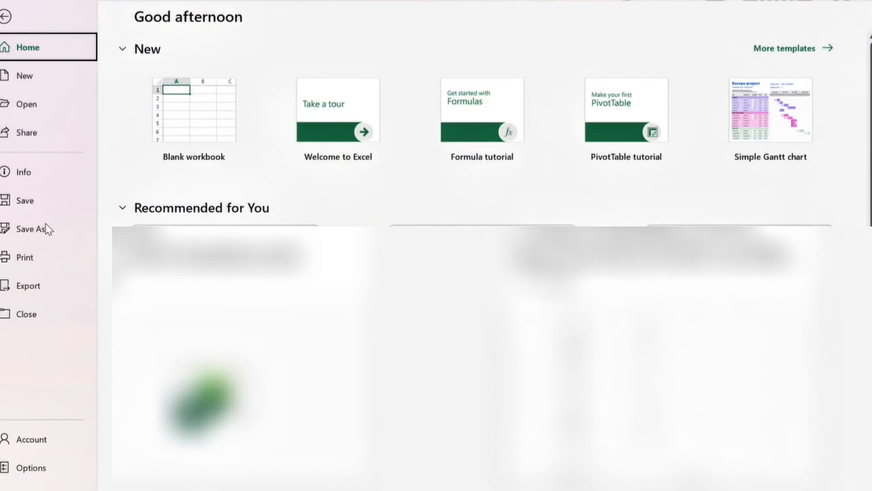
click(46, 227)
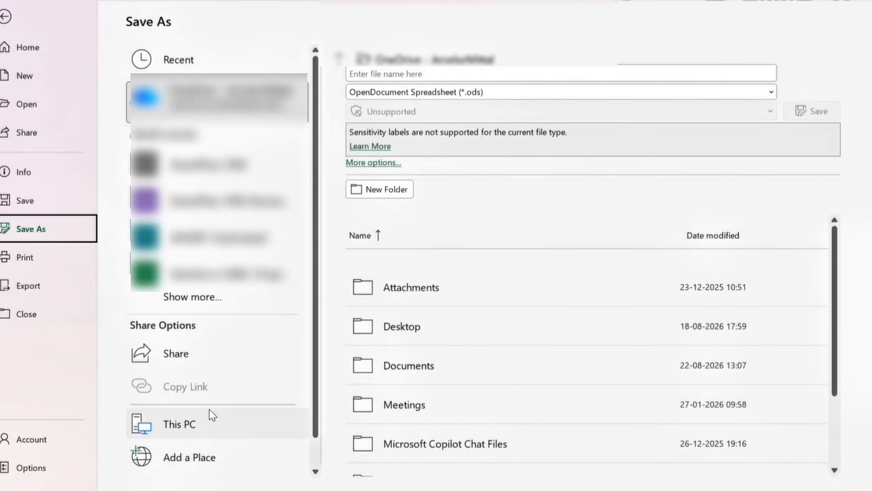
click(209, 415)
click(355, 55)
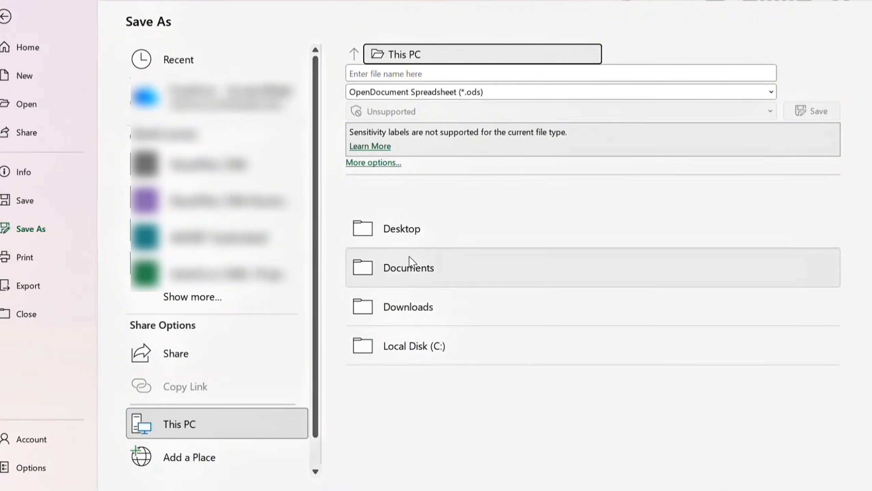
click(408, 309)
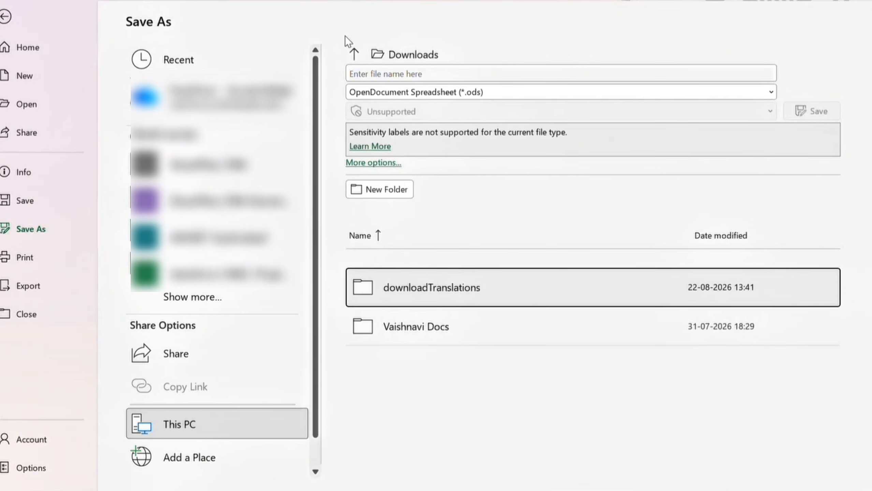
click(399, 90)
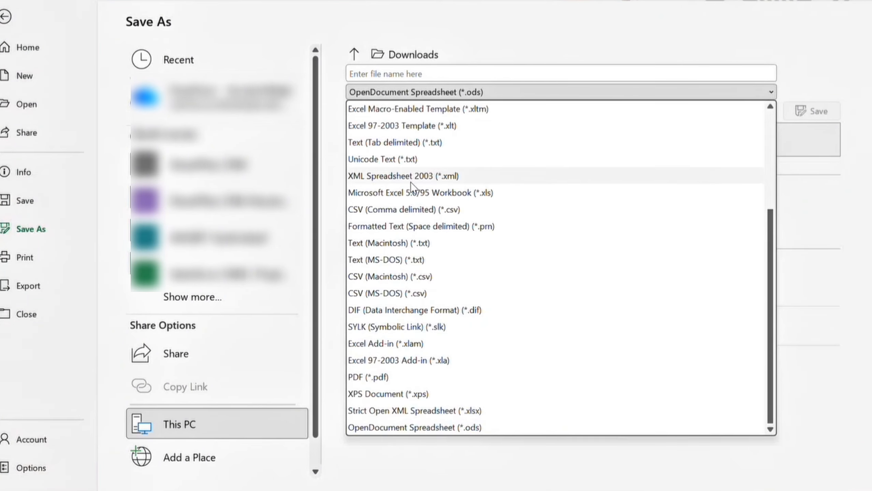
click(392, 158)
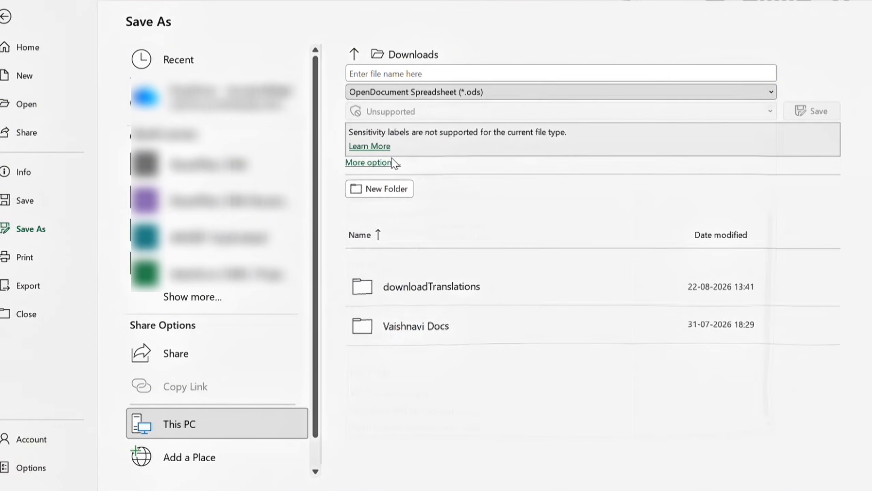
Step: Name the file 'French Trnslated' and save it to Downloads as Unicode Text
click(396, 75)
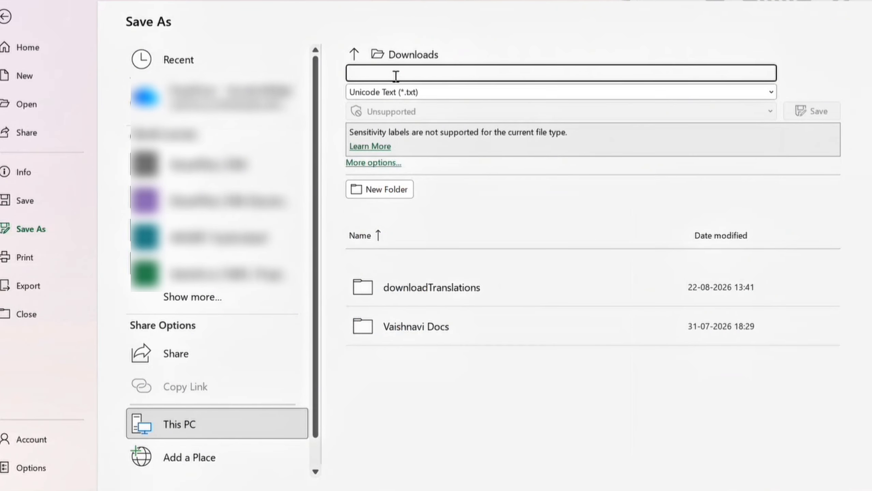
text(rench)
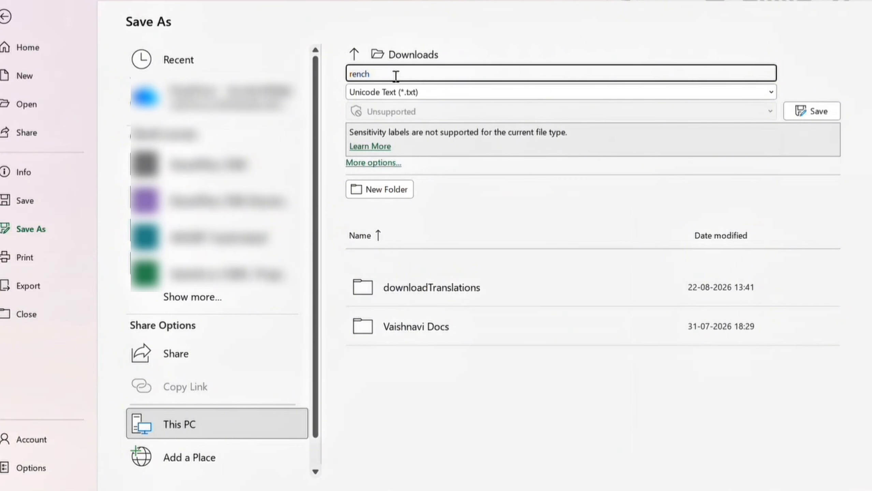
key(BackSpace)
key(BackSpace)
key(BackSpace)
key(BackSpace)
key(BackSpace)
text(French Tr)
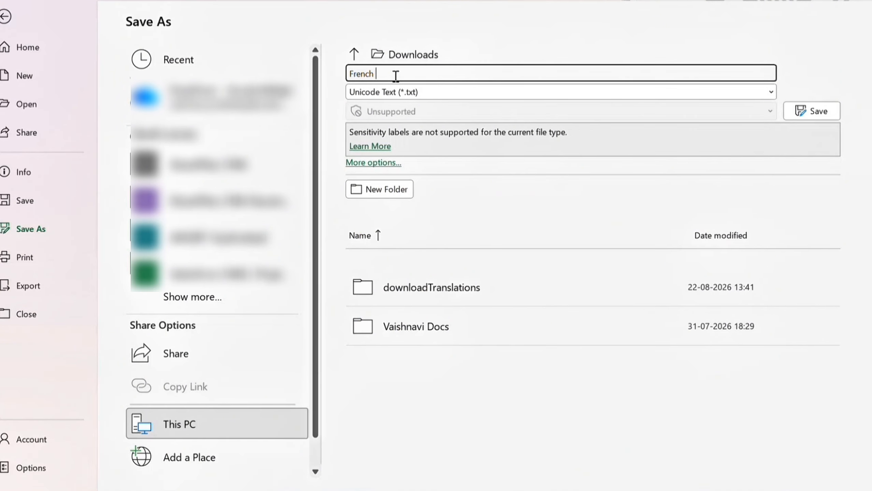
text(nslated)
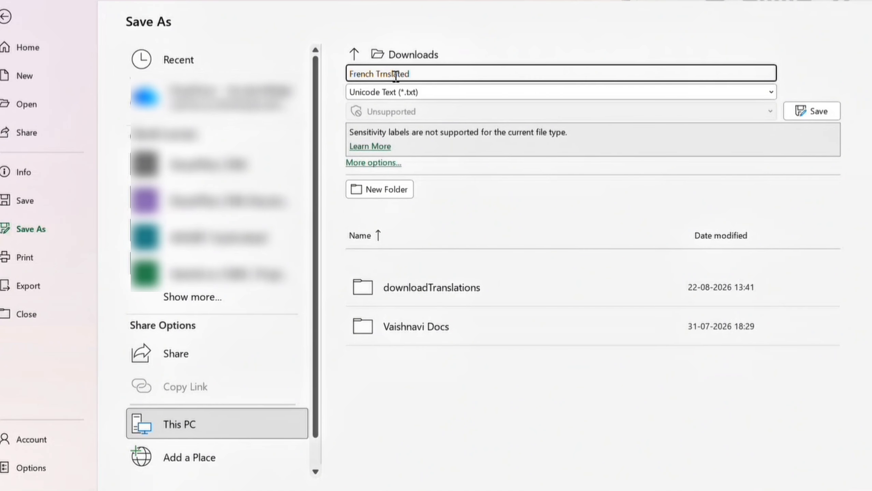
click(408, 94)
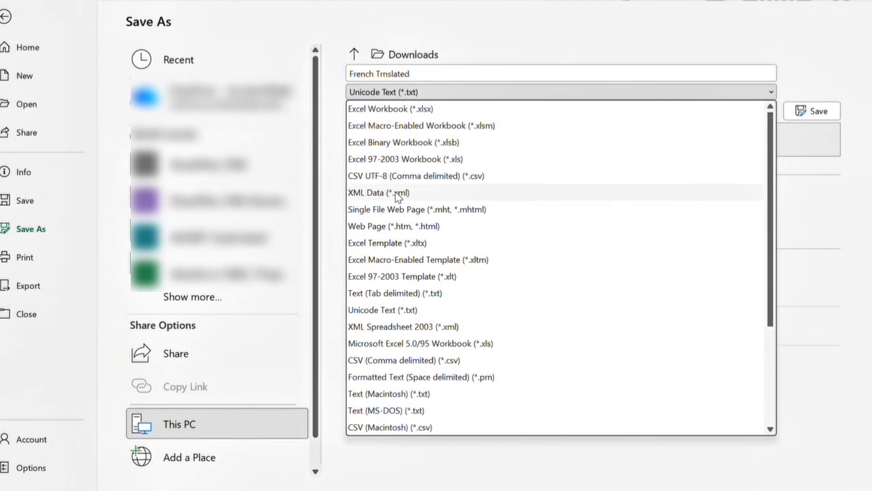
click(412, 310)
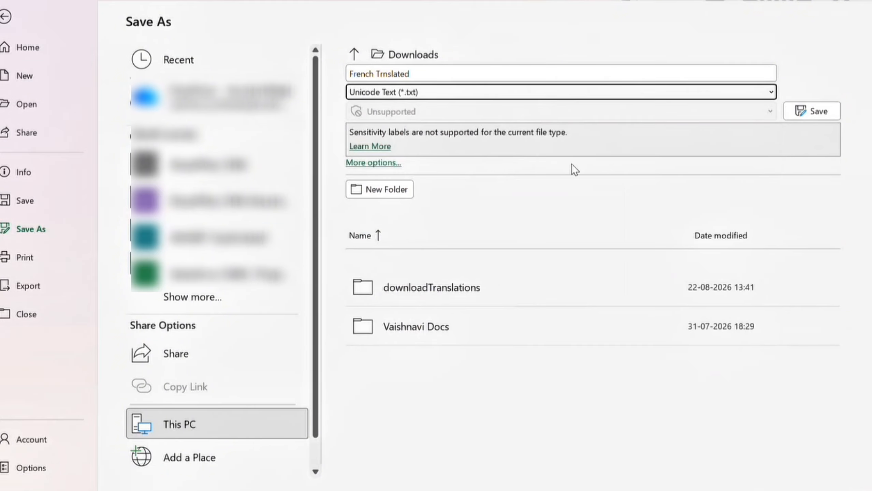
click(811, 112)
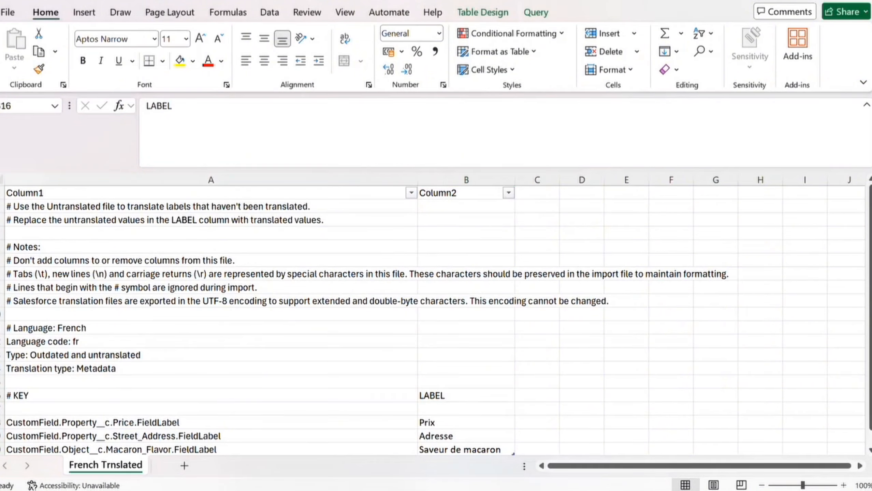
Step: In the Downloads Explorer window, select French Trnslated.txt and bring up its action menu
mouse_move(416, 487)
click(357, 411)
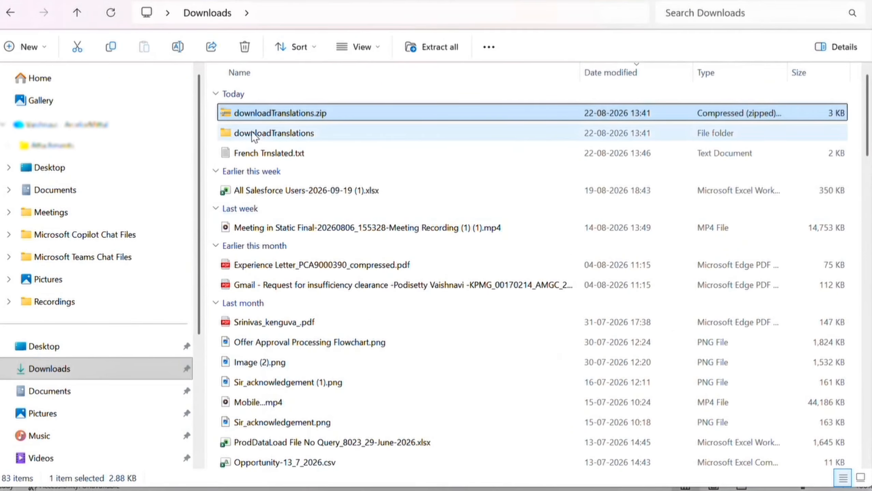
click(259, 153)
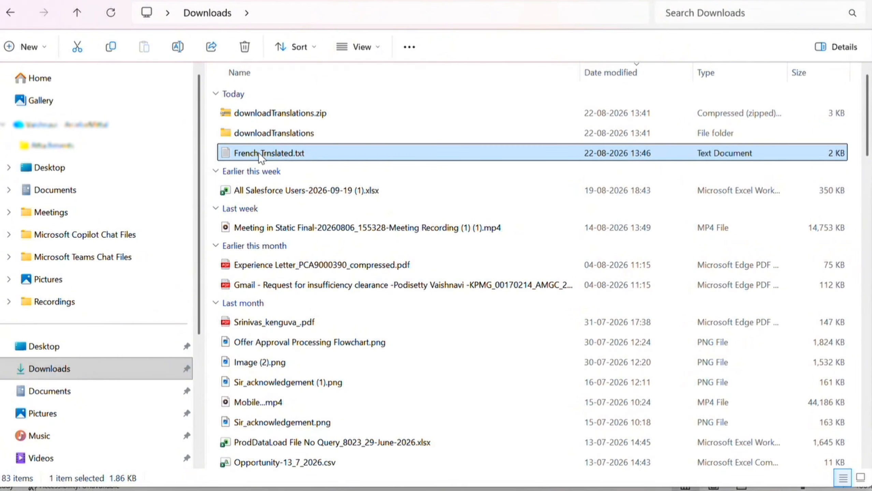
right_click(259, 154)
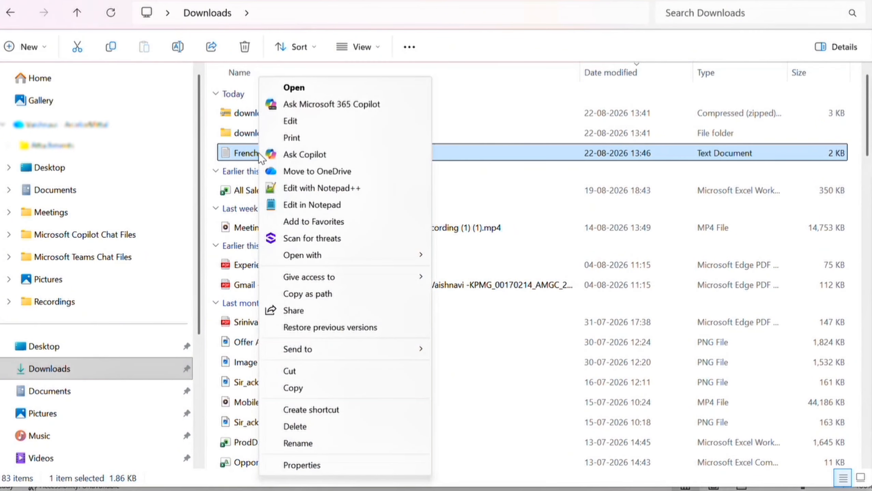
click(235, 151)
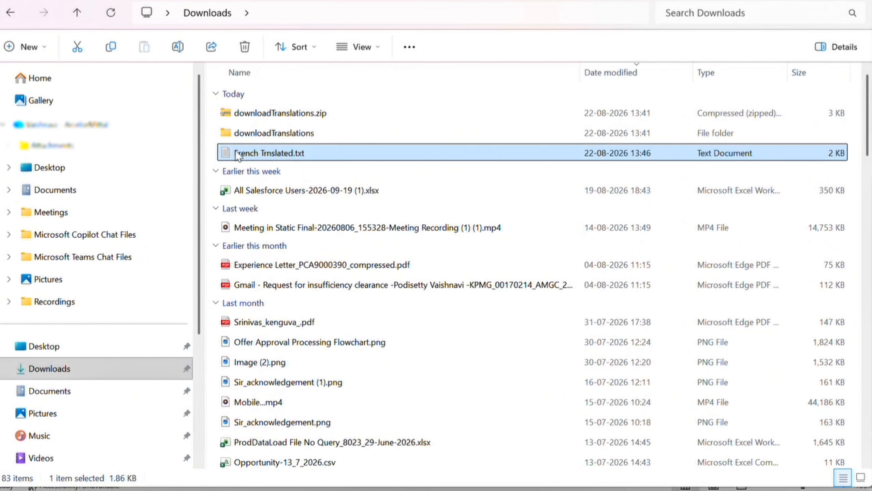
right_click(236, 153)
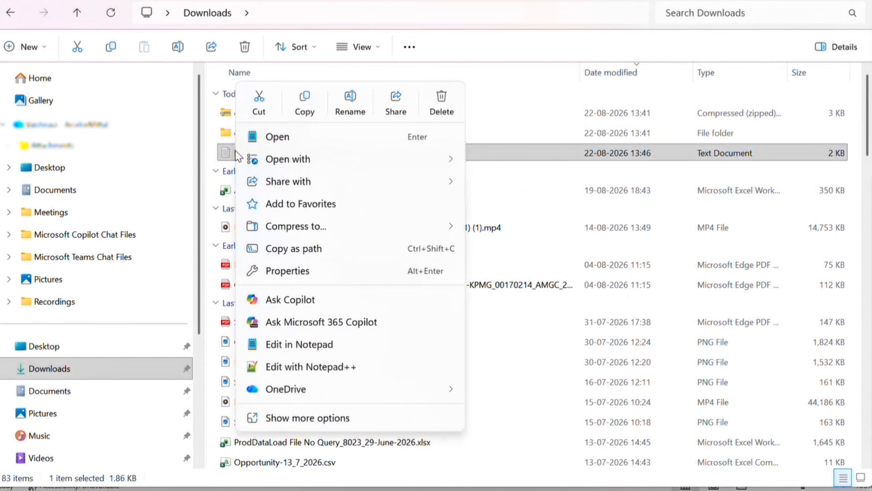
Step: Open French Trnslated.txt in a maximized Notepad window to show the Prix, Adresse and Saveur de macaron labels
click(295, 141)
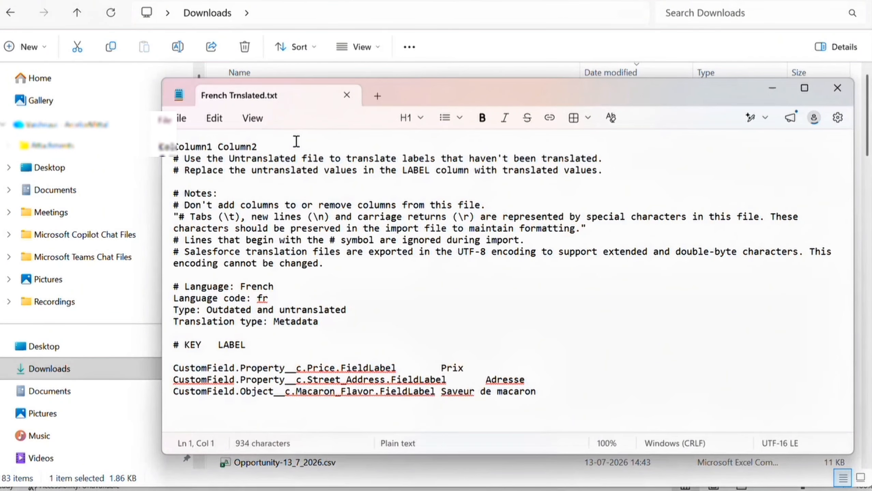
click(804, 90)
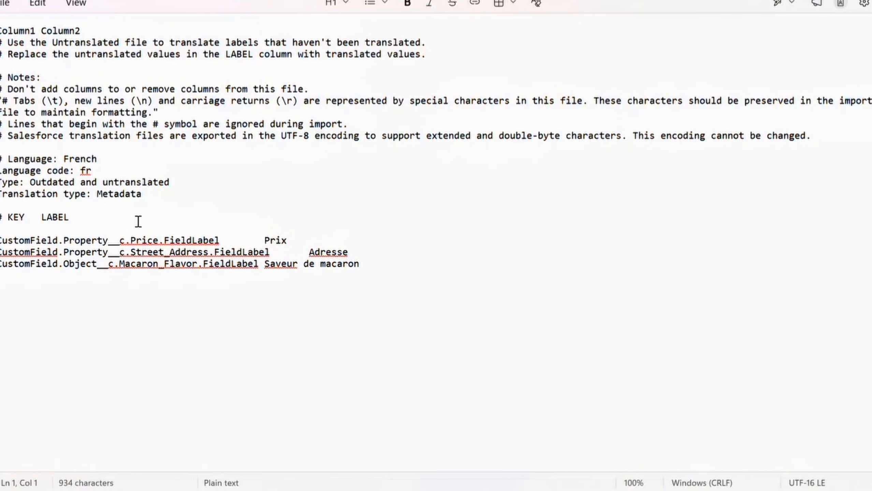
click(10, 7)
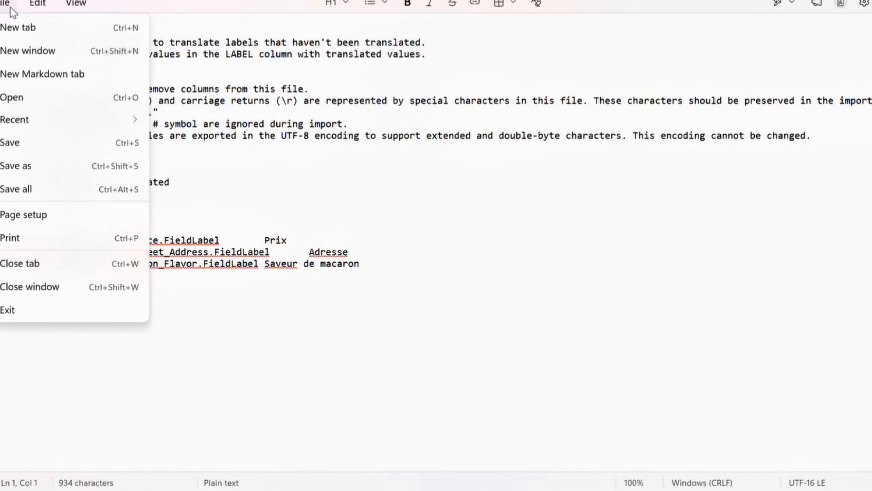
Step: Save a copy with type All files (*.*), renaming it French Trnslated.stf
click(43, 166)
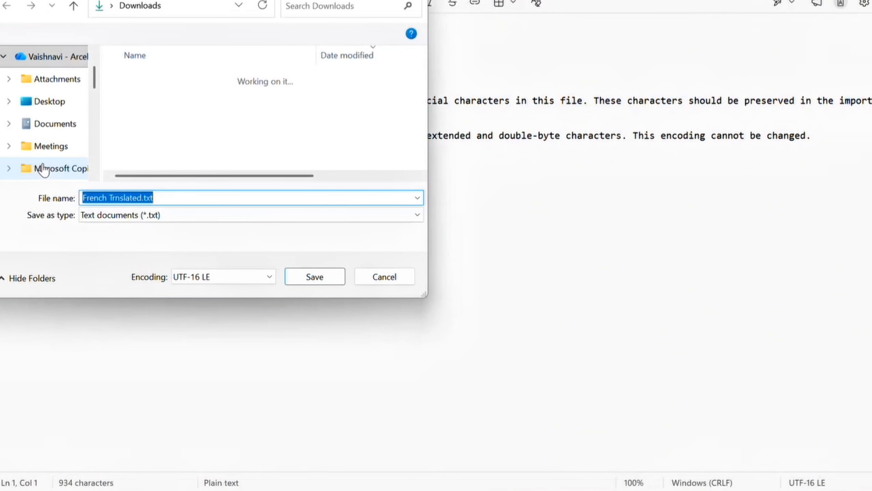
click(144, 214)
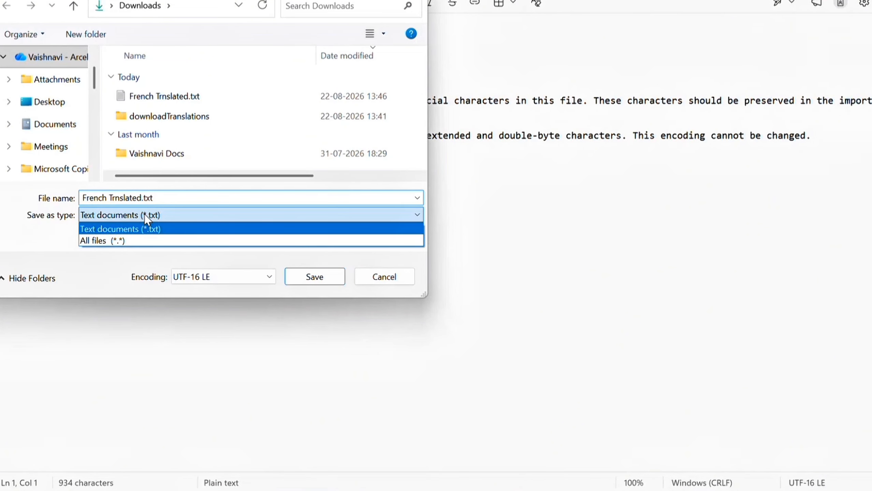
click(146, 238)
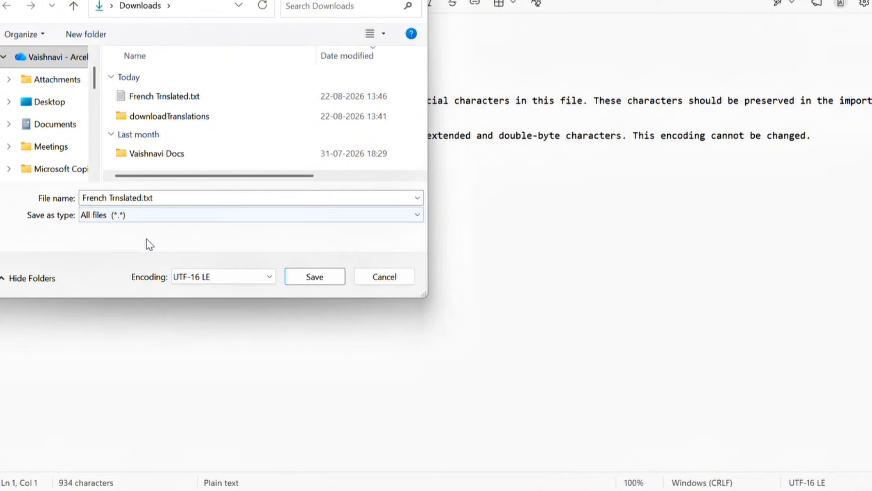
click(186, 199)
click(186, 199)
text(\\)
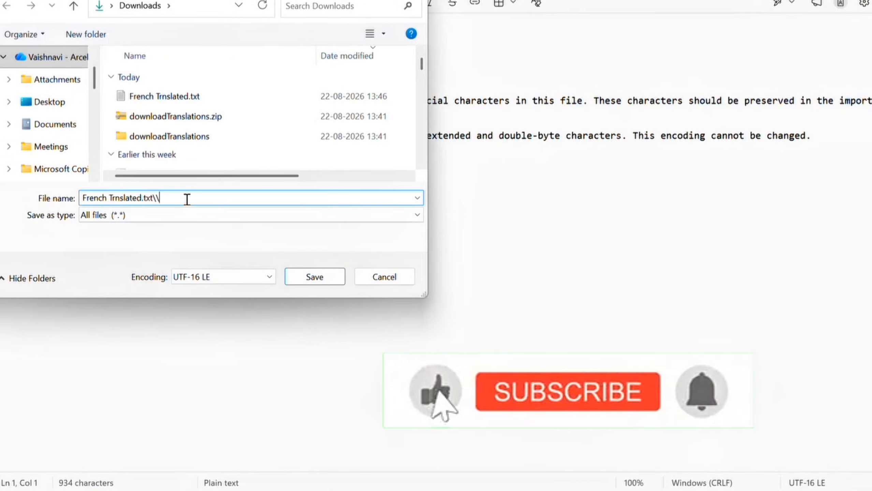
key(BackSpace)
key(BackSpace)
key(BackSpace)
key(BackSpace)
key(BackSpace)
text(s)
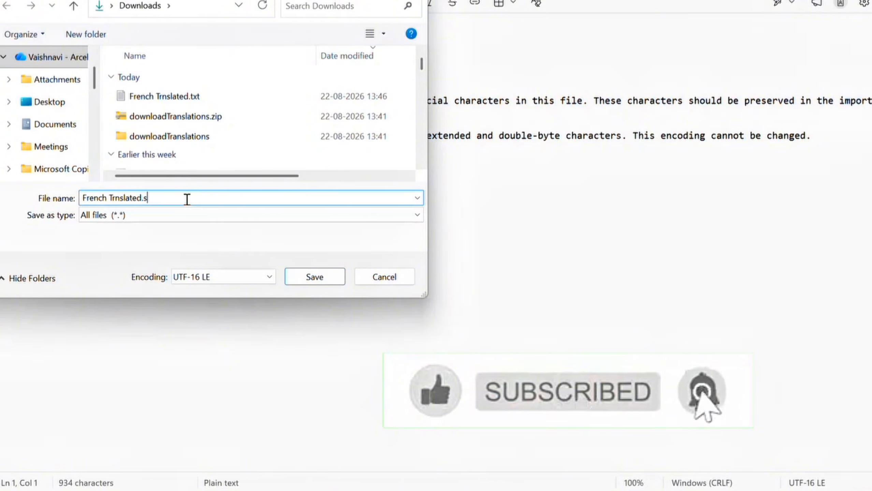
text(tf)
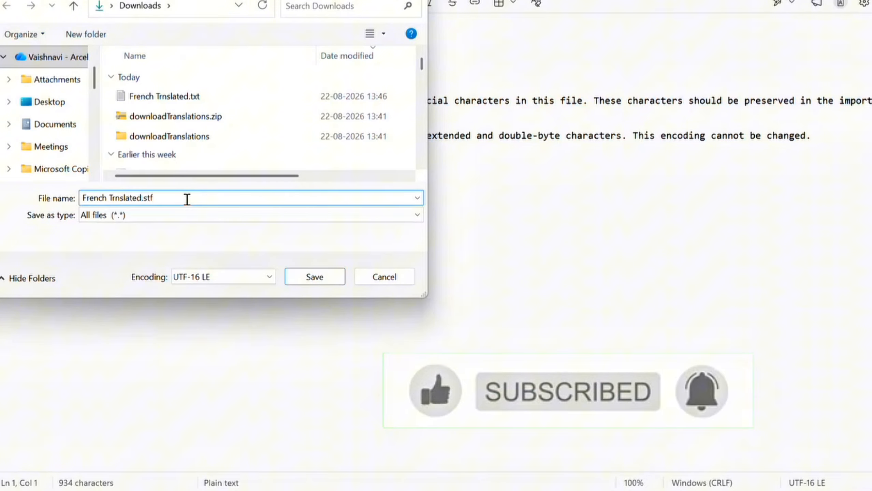
Step: Set the encoding to UTF-8 and save French Trnslated.stf to Downloads
click(210, 281)
click(211, 326)
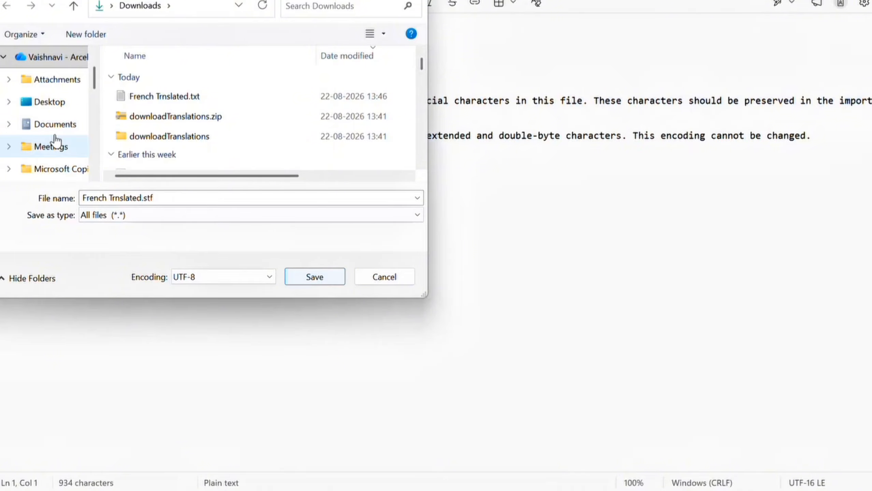
scroll(54, 140, down, 1)
scroll(55, 137, up, 2)
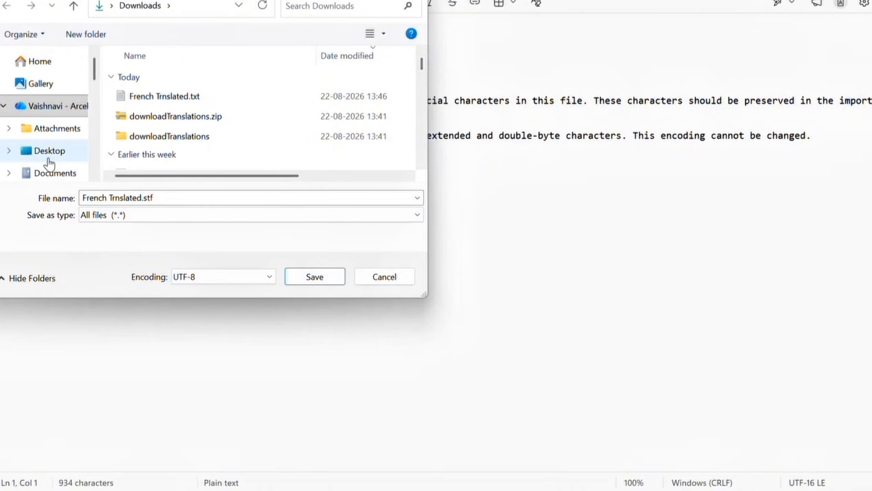
scroll(48, 158, down, 2)
scroll(49, 158, up, 2)
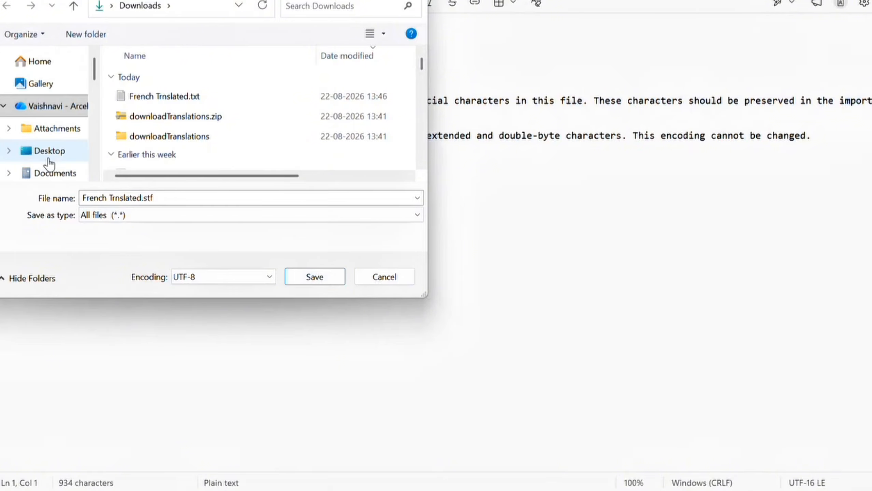
click(330, 279)
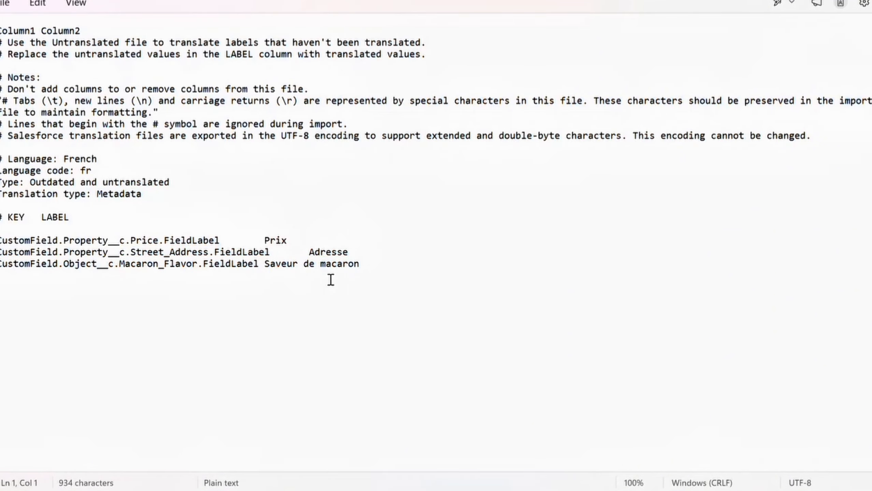
Step: Check that French Trnslated.stf is in Downloads, then return to the Salesforce Translation Workbench window
mouse_move(382, 490)
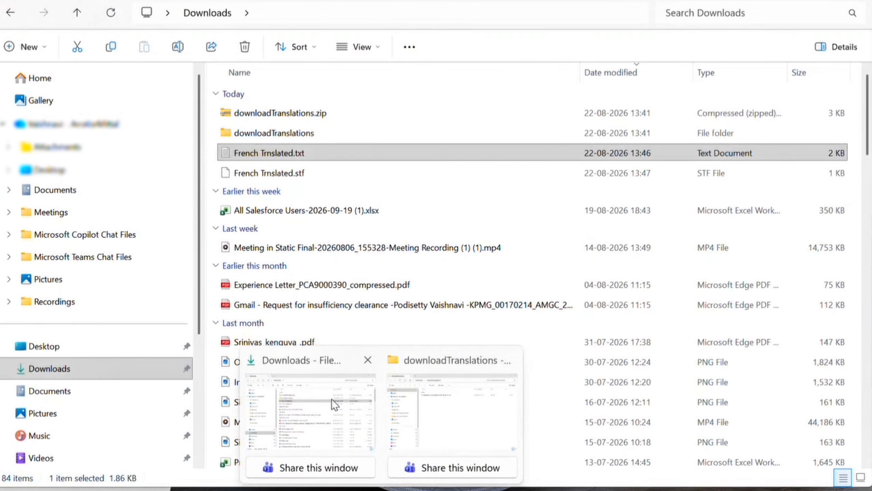
click(332, 399)
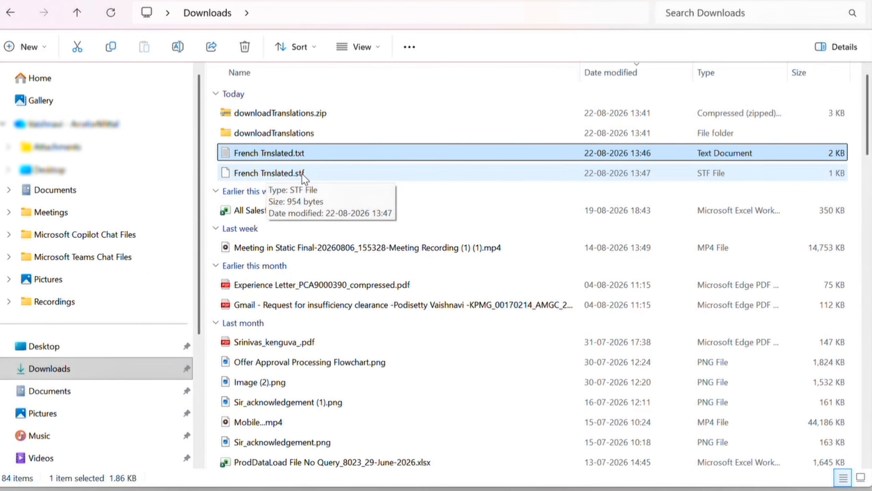
click(258, 174)
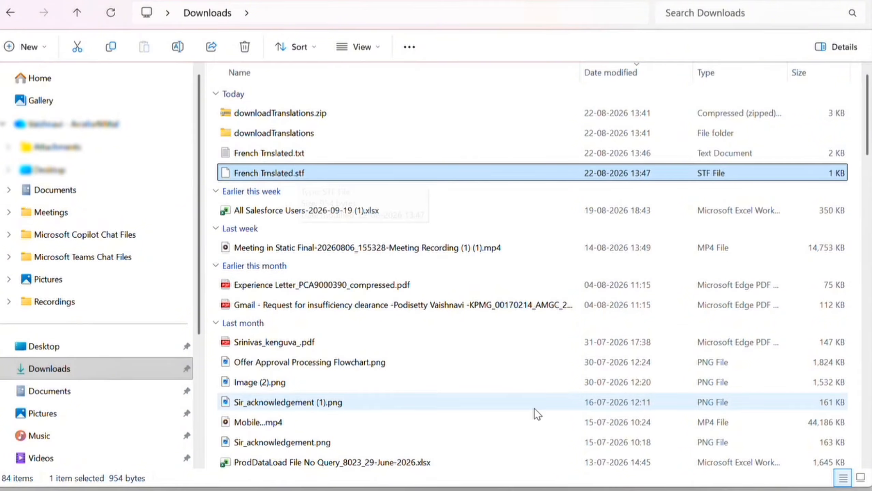
mouse_move(534, 489)
click(526, 427)
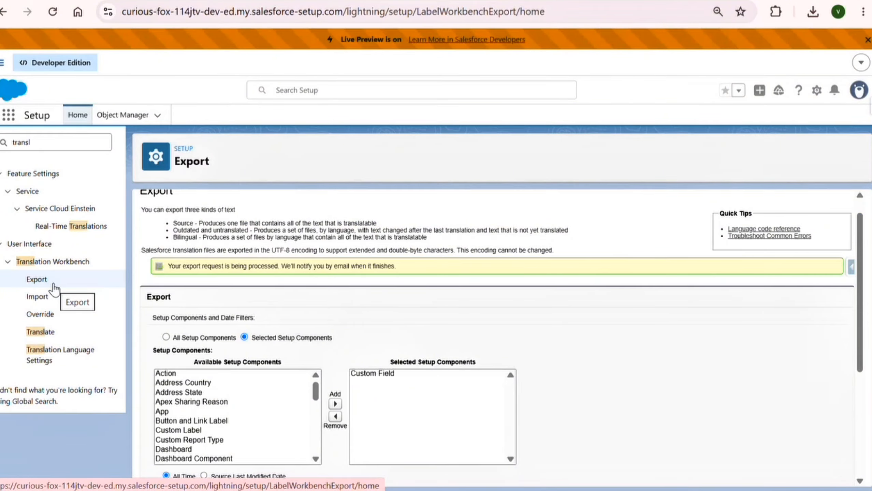
Step: On the Translation Workbench Import page, upload French Trnslated.stf from Downloads and submit the import
click(44, 297)
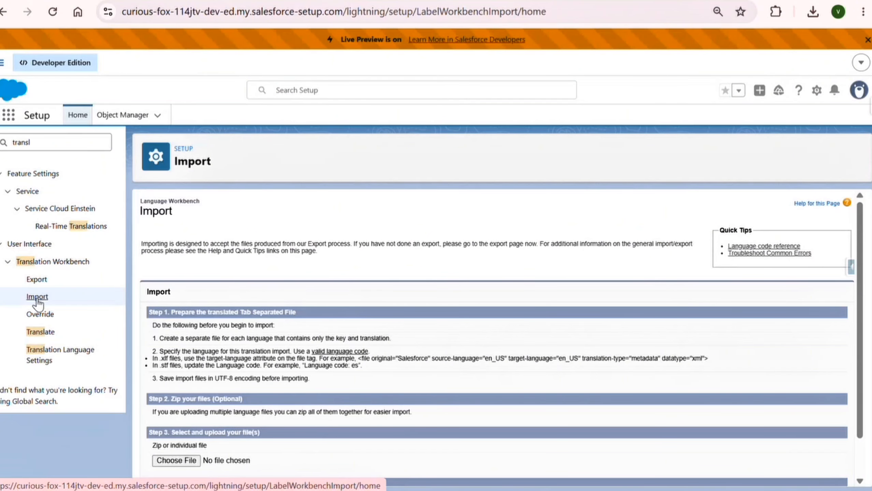
scroll(256, 363, down, 2)
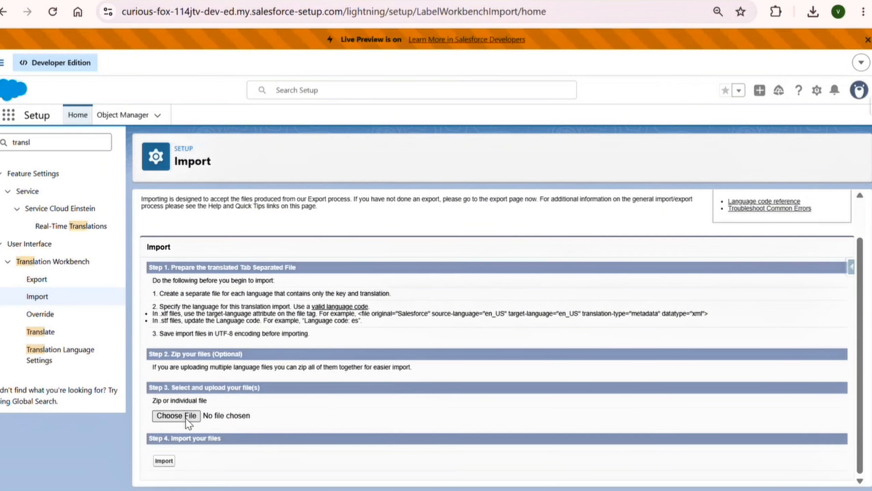
click(185, 417)
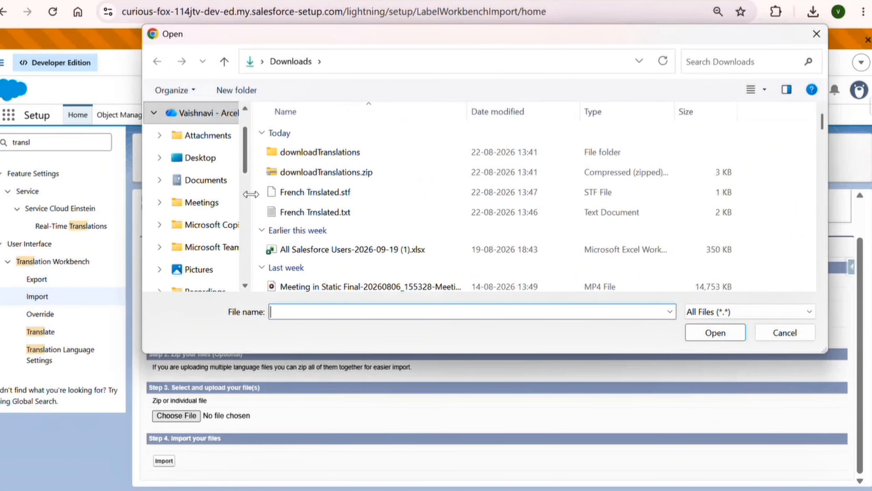
click(293, 193)
click(726, 332)
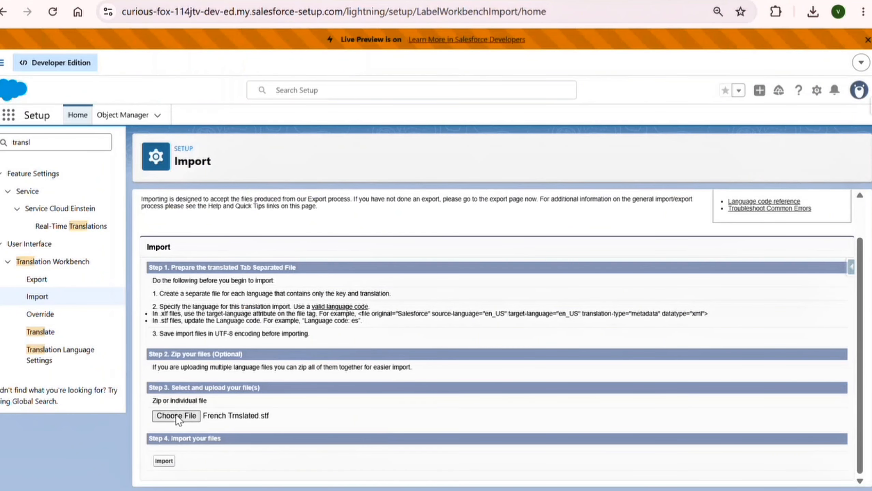
scroll(176, 415, up, 4)
click(173, 461)
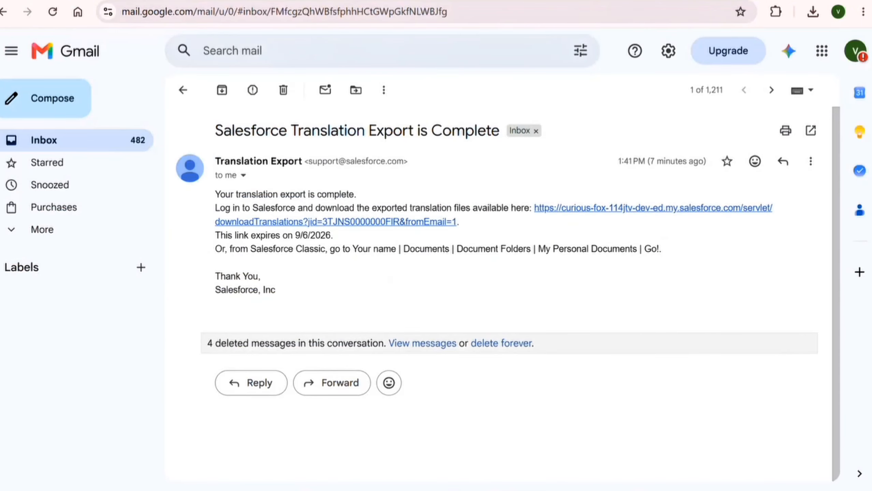
Step: Return to the Gmail inbox and open the Translation Import Failed email
click(187, 95)
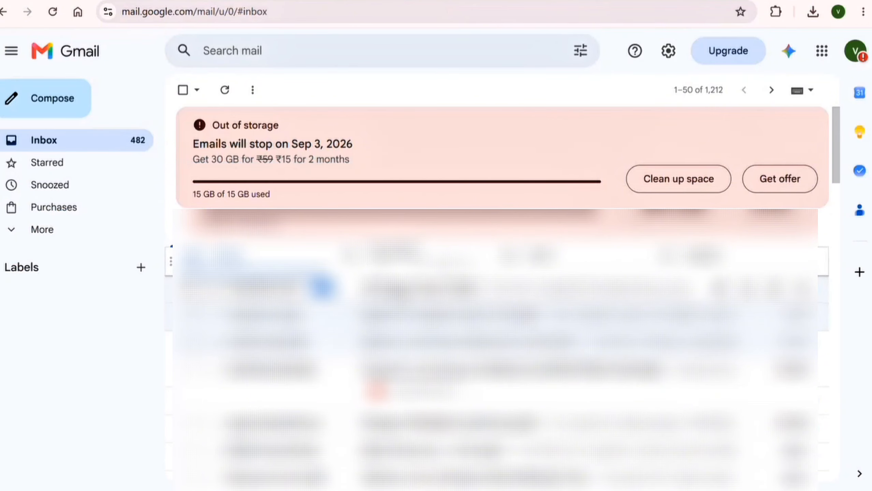
click(397, 306)
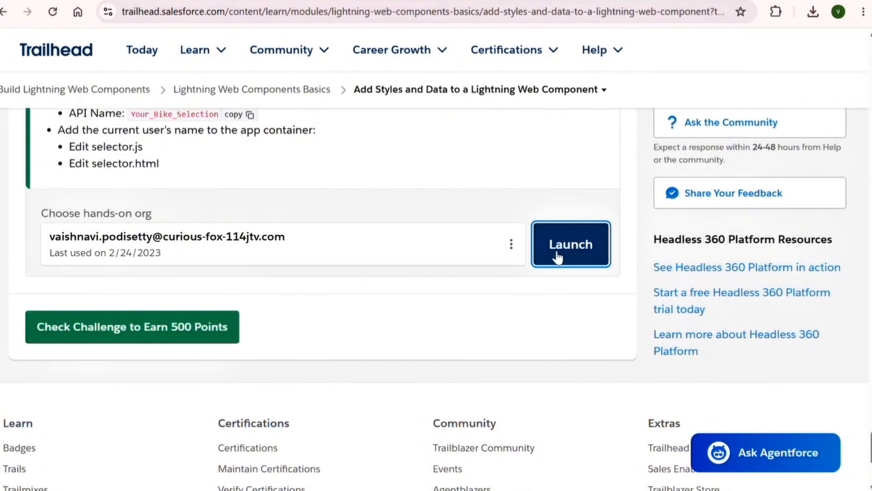
Step: Launch the hands-on org from Trailhead and search Setup Quick Find for the translation pages
click(555, 253)
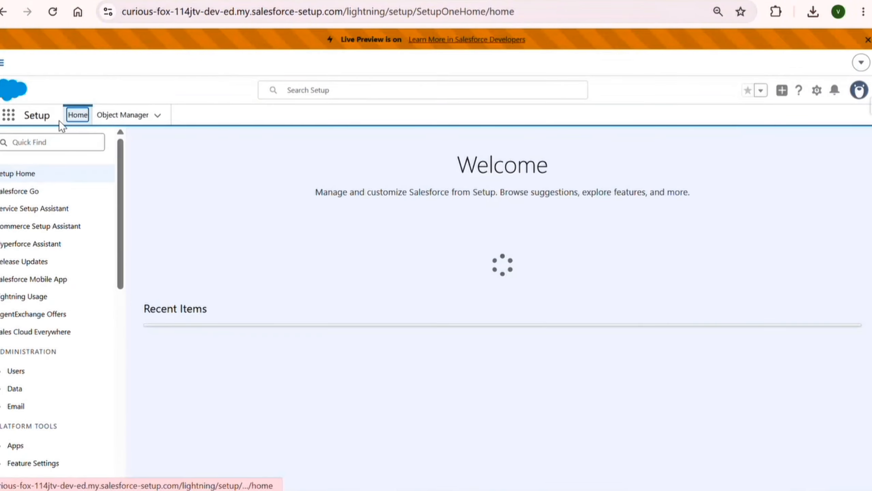
click(57, 143)
text(r)
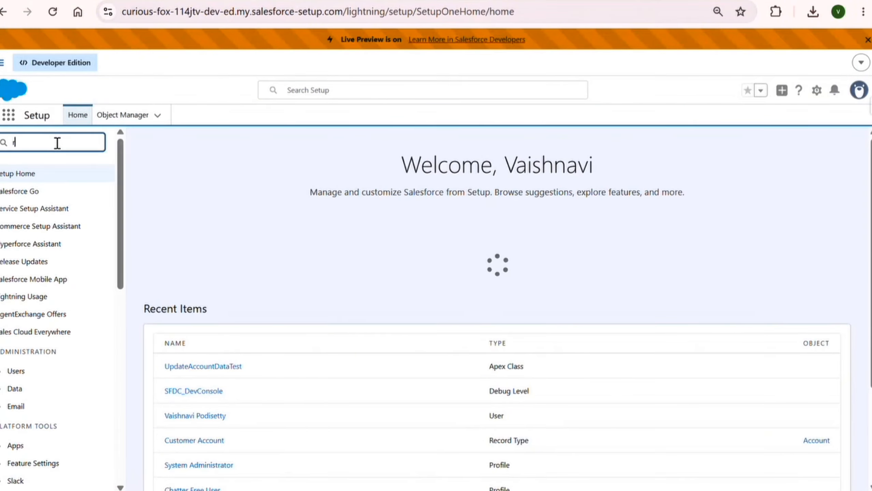
text(ransl)
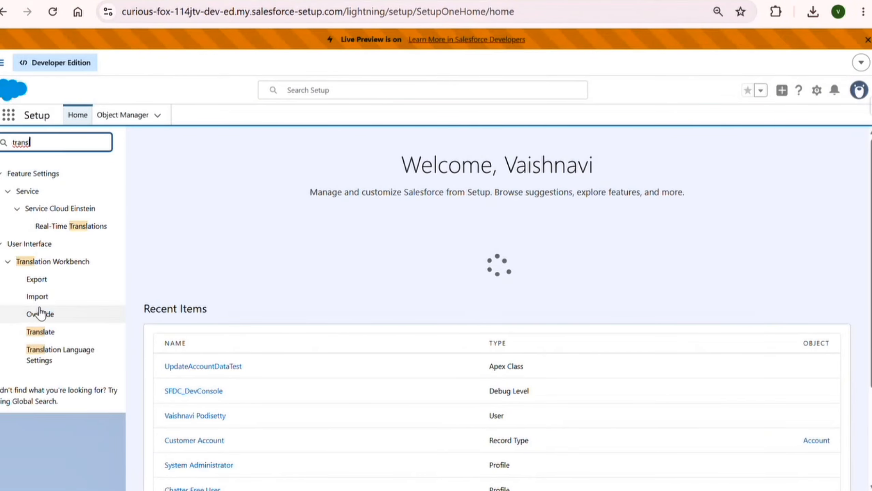
Step: Resubmit French Trnslated.stf for import on the Translation Workbench Import page
click(38, 298)
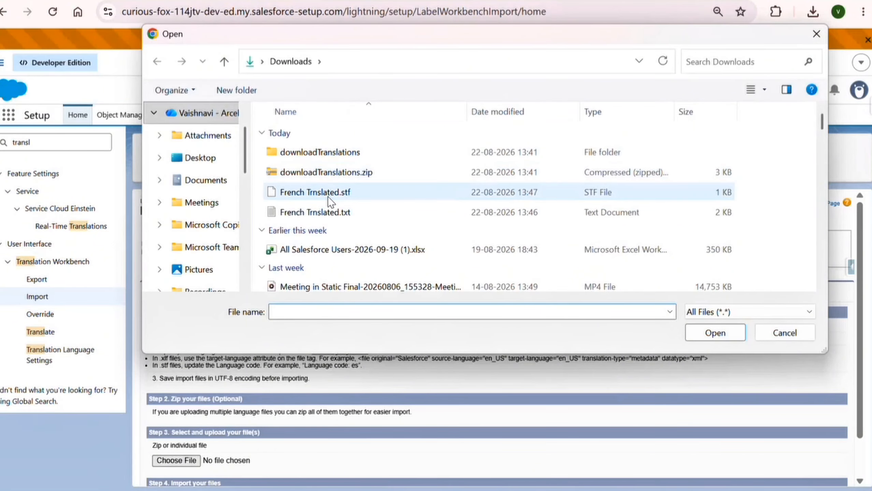
click(328, 196)
click(723, 329)
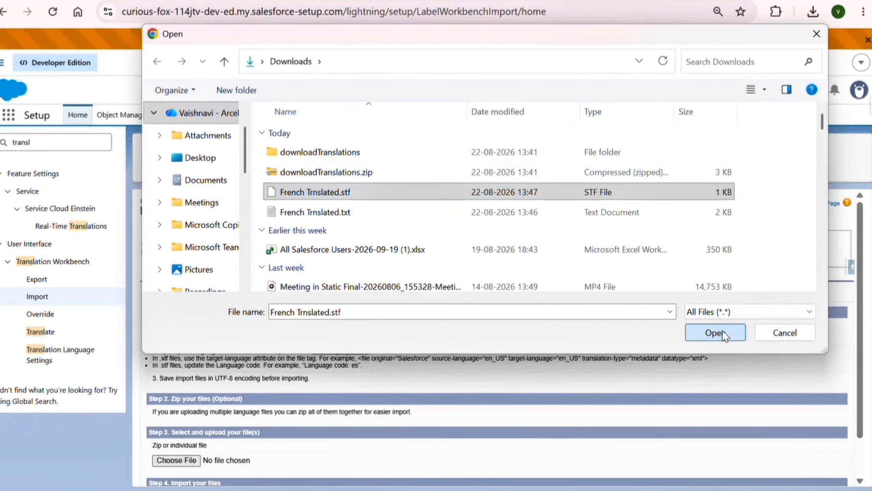
scroll(321, 444, down, 1)
click(164, 461)
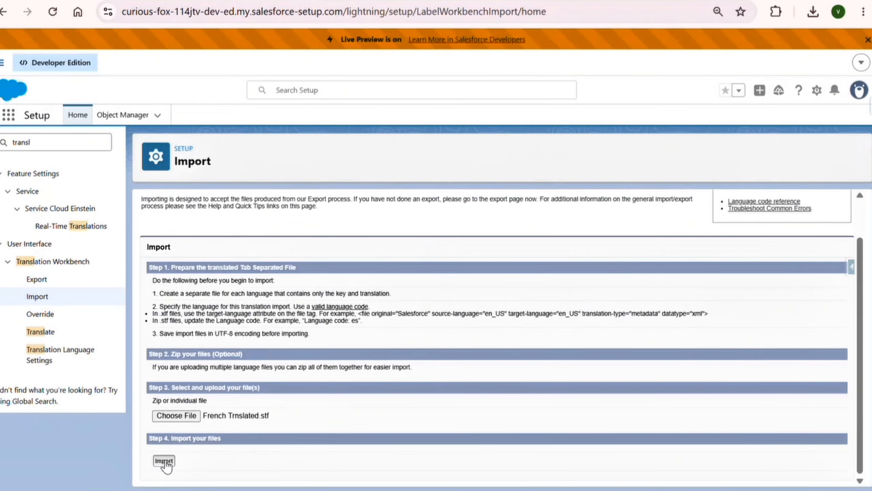
scroll(230, 387, down, 1)
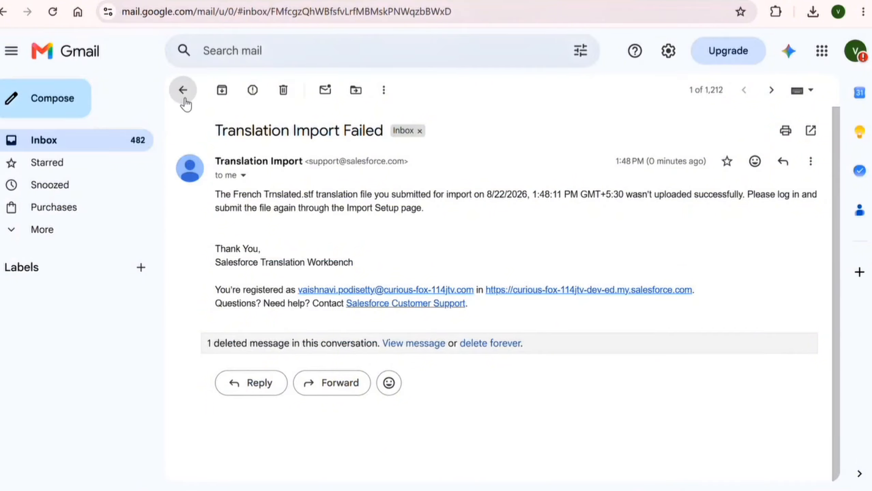
Step: Go back to the inbox and read the Translation Import Complete email for French Trnslated.stf
click(183, 90)
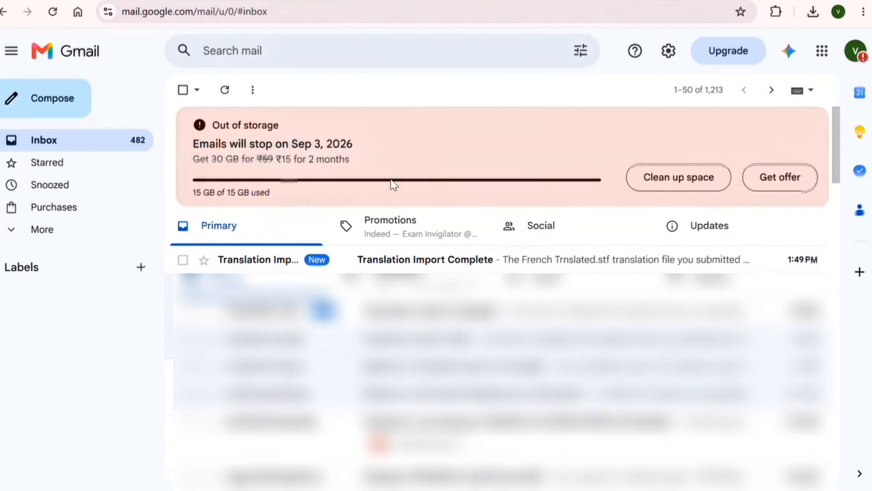
click(370, 265)
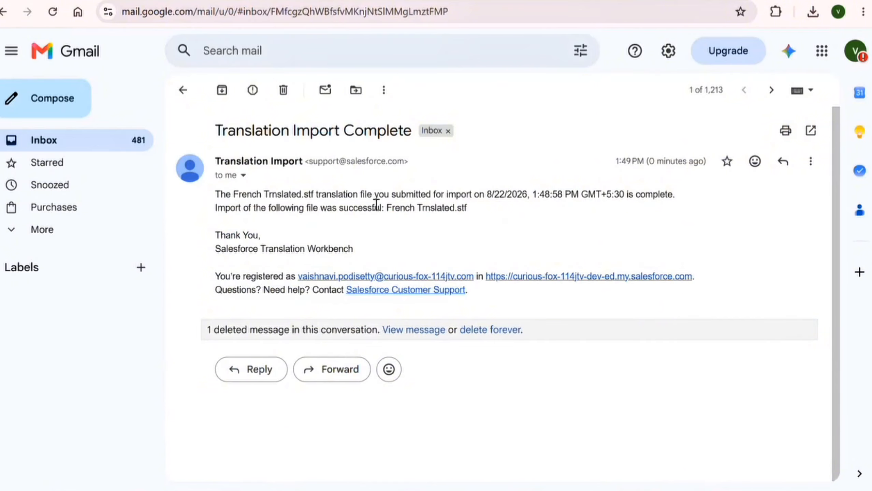
scroll(370, 204, down, 1)
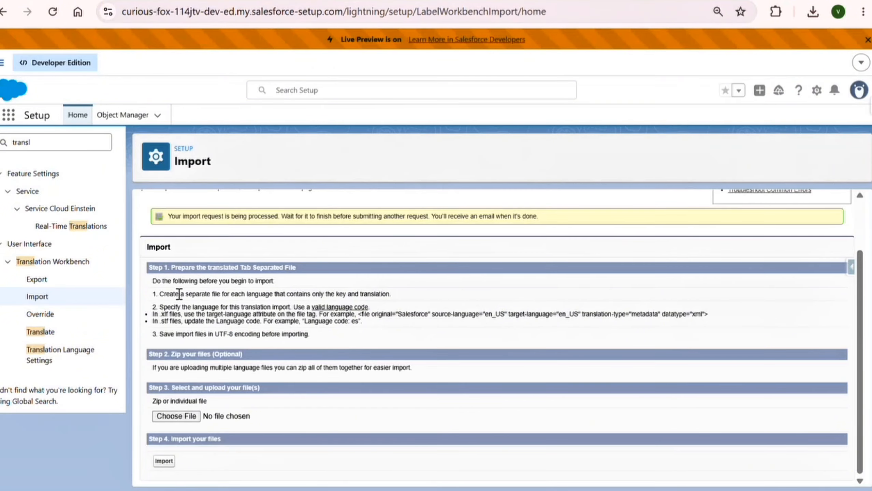
Step: On the Translate page, filter to Language French, Setup Component Custom Field and Aspect Field Label
click(40, 333)
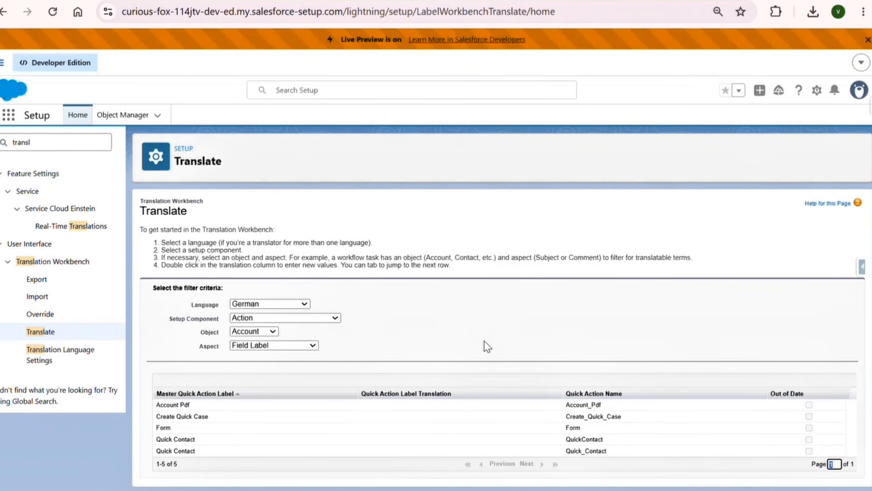
click(265, 300)
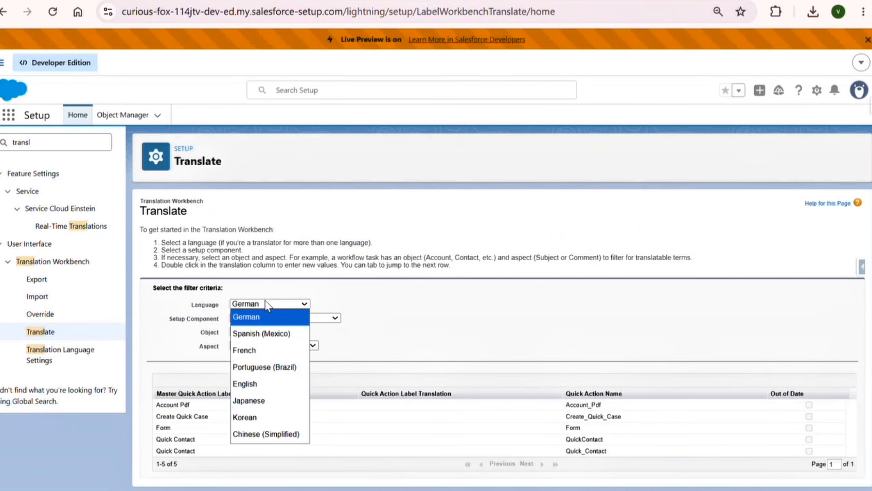
click(267, 350)
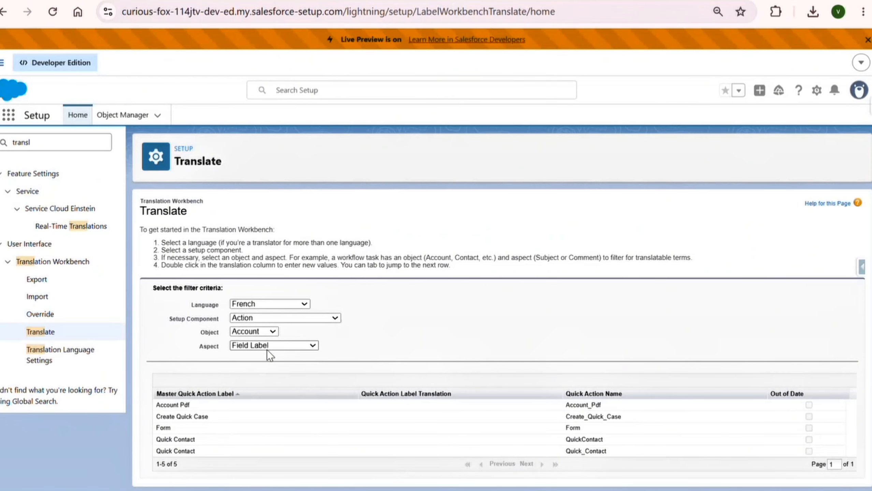
click(261, 320)
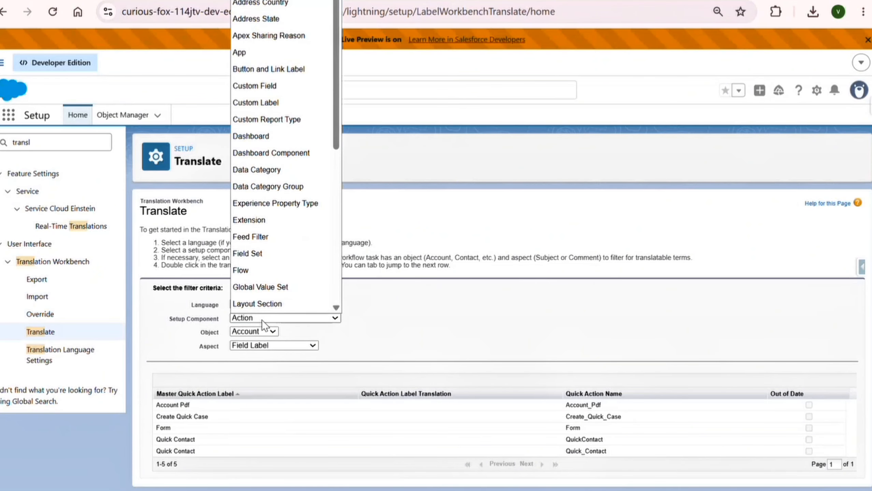
click(255, 92)
scroll(324, 272, down, 5)
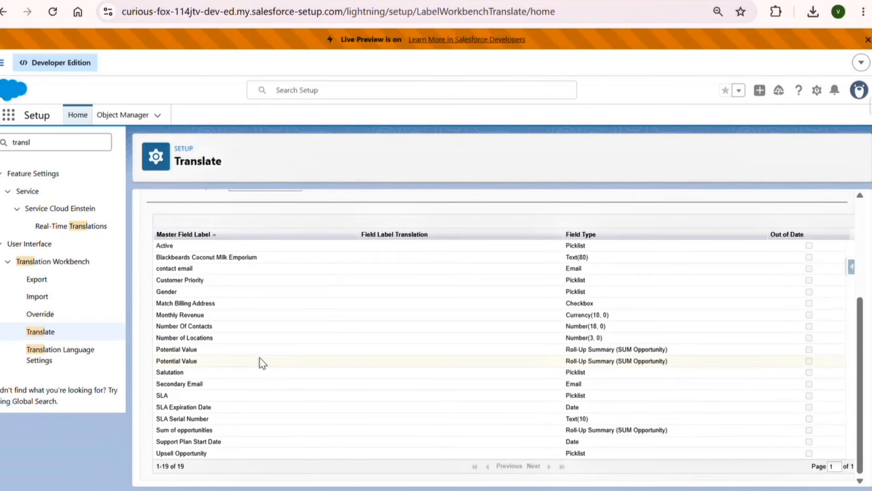
scroll(260, 358, up, 5)
scroll(316, 303, down, 5)
scroll(629, 370, up, 3)
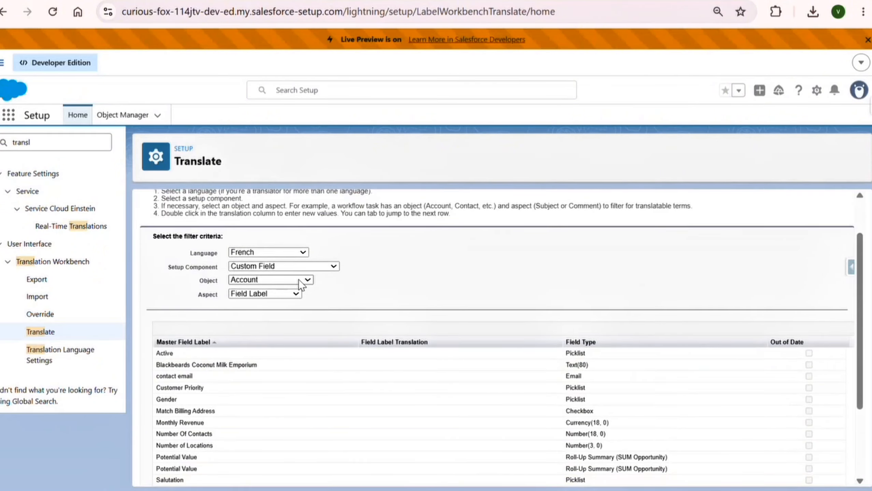
click(281, 294)
click(280, 309)
Step: Check the Book2 translations, then filter the Translate page to the Property object's field labels
mouse_move(600, 443)
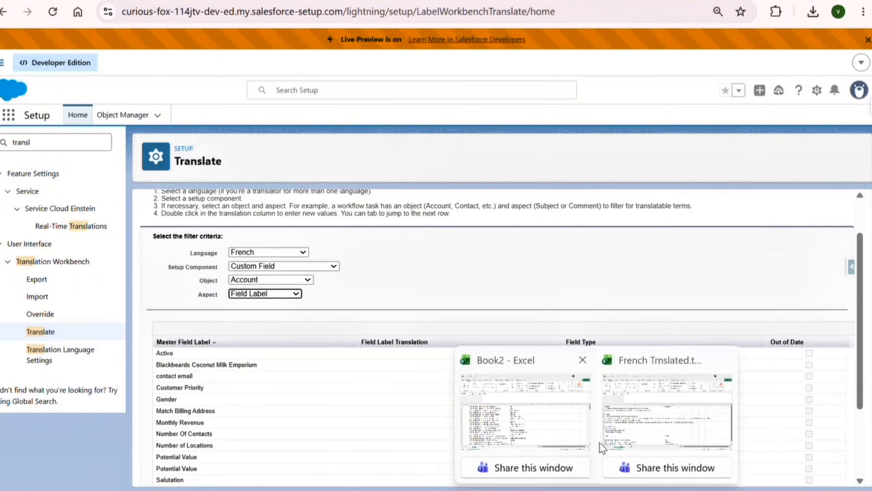
click(549, 411)
scroll(297, 297, down, 1)
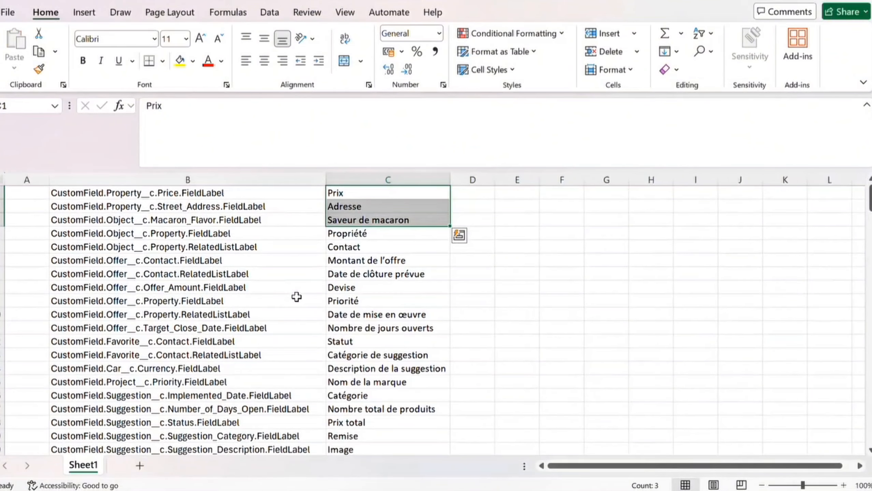
scroll(283, 363, down, 5)
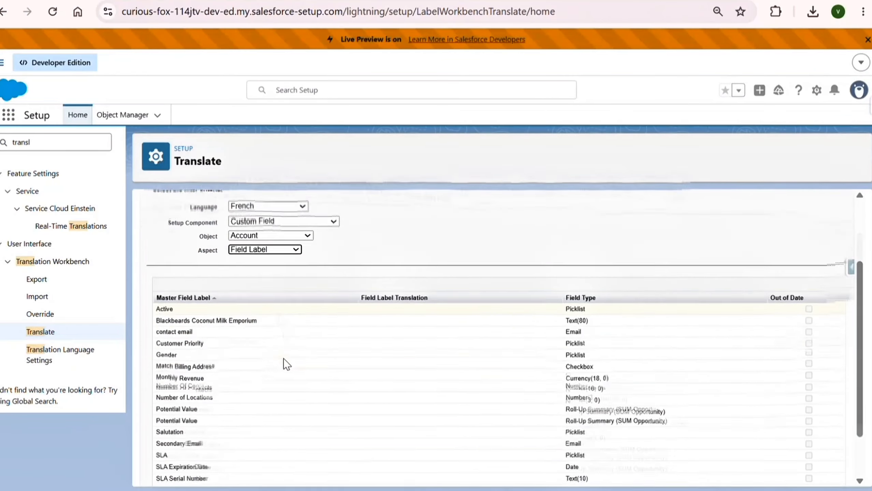
scroll(283, 363, up, 5)
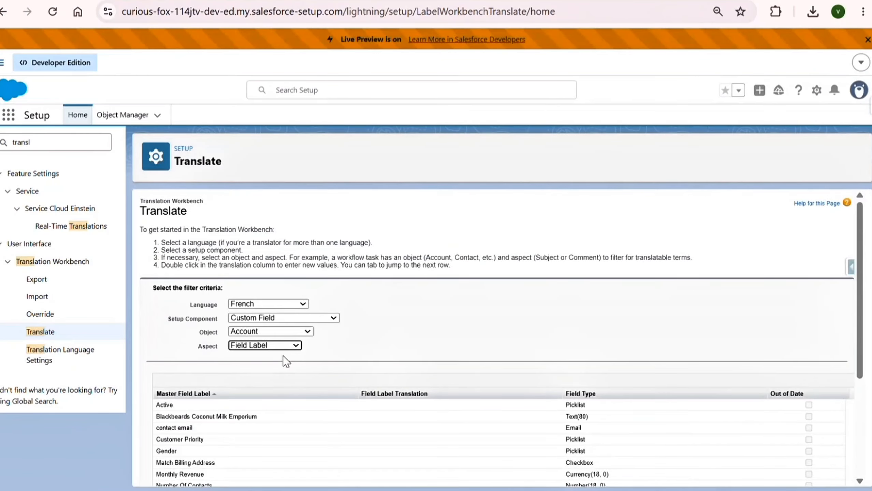
click(253, 331)
scroll(252, 183, down, 3)
scroll(253, 183, down, 3)
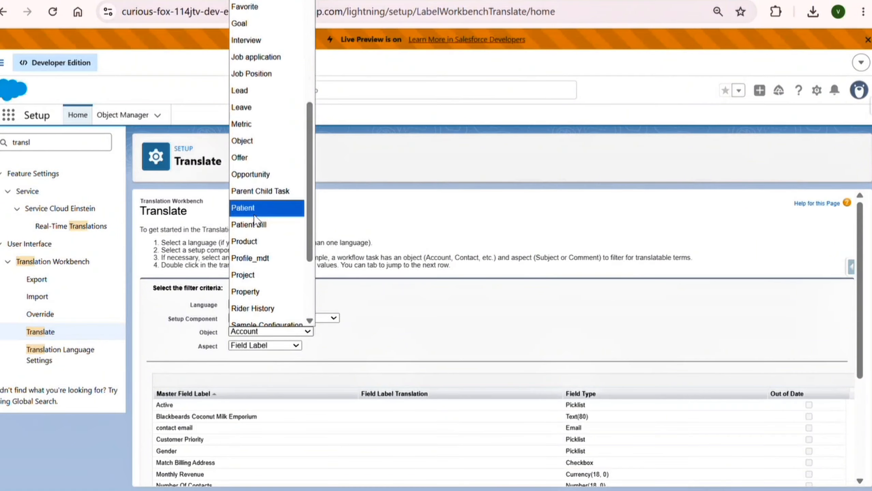
click(261, 290)
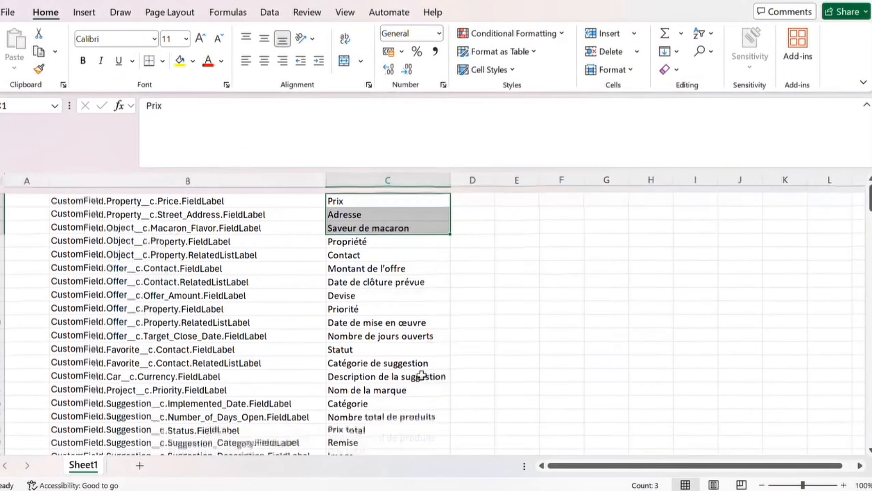
Step: Review the French Trnslated workbook rows and select the Macaron_Flavor key in cell A20
mouse_move(597, 490)
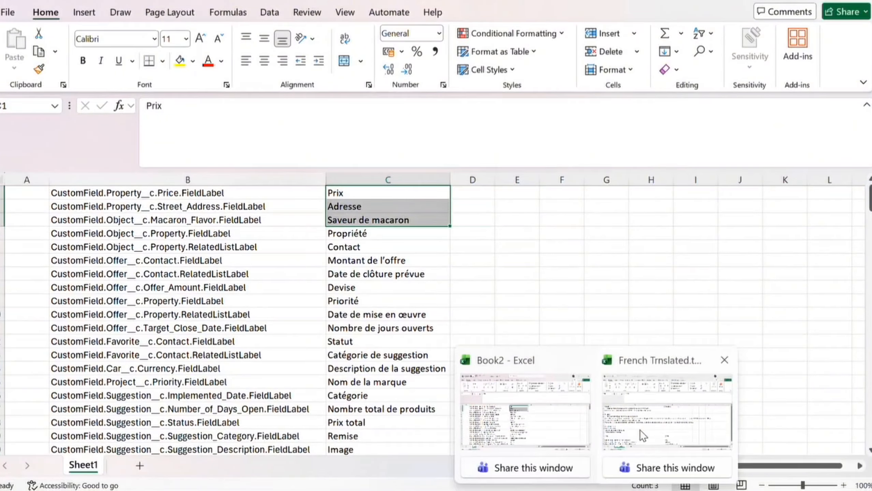
click(643, 434)
scroll(279, 380, down, 5)
click(64, 226)
scroll(65, 227, up, 1)
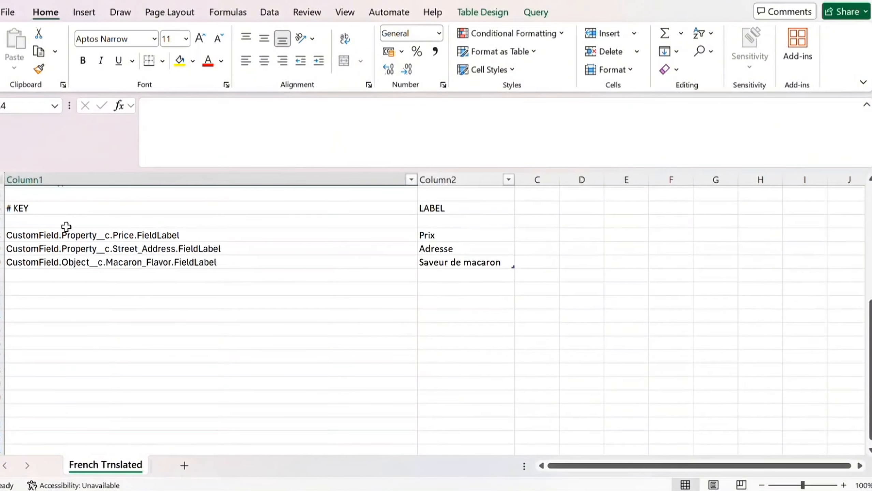
click(87, 238)
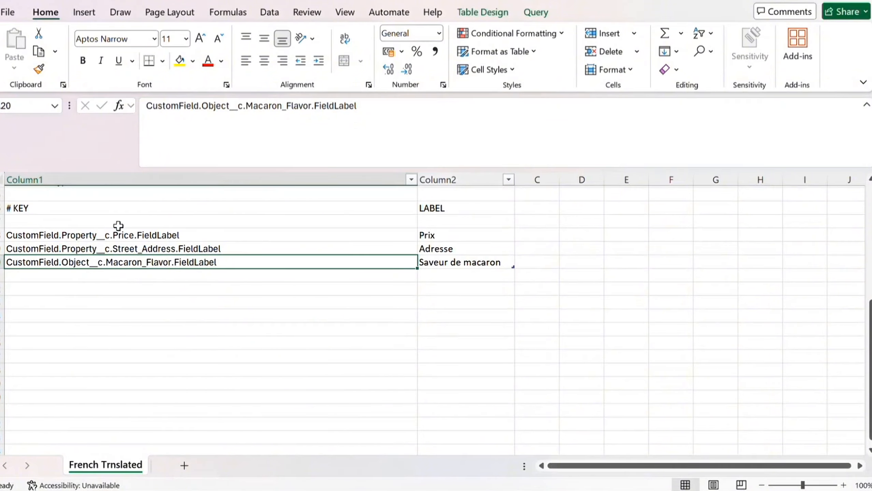
drag(119, 234, 122, 238)
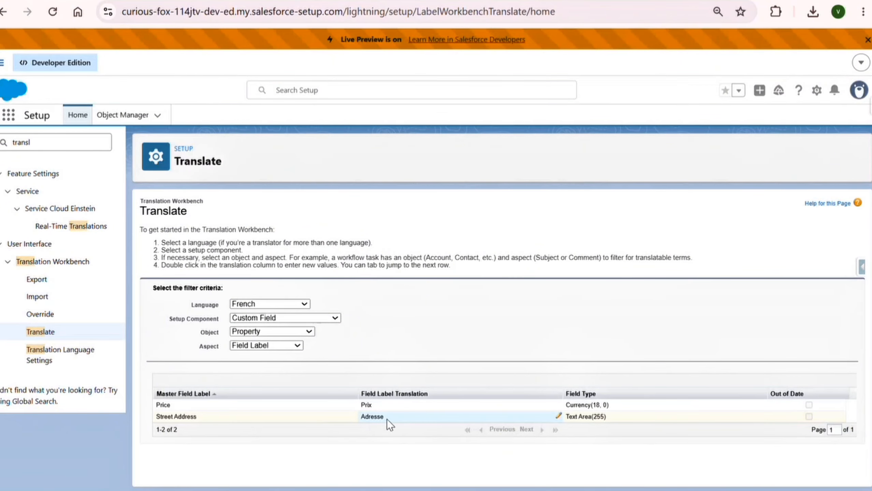
Step: Open the Sales app in a new browser tab from the App Launcher
click(9, 115)
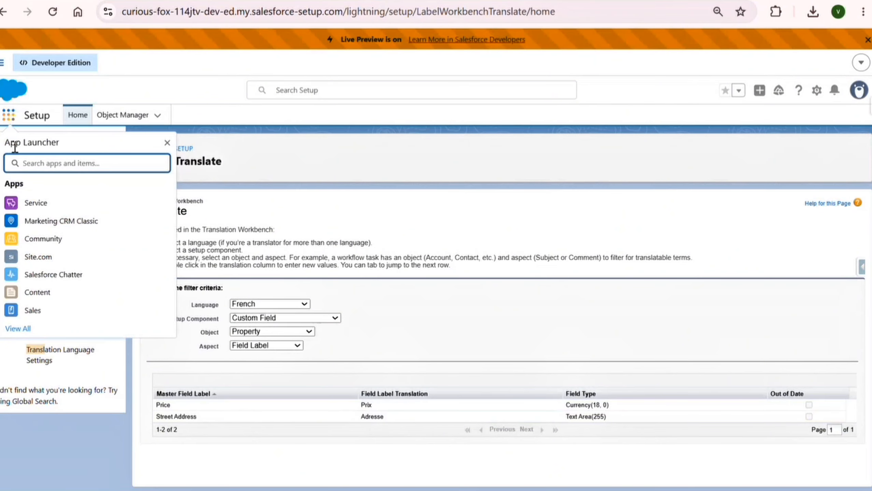
right_click(35, 312)
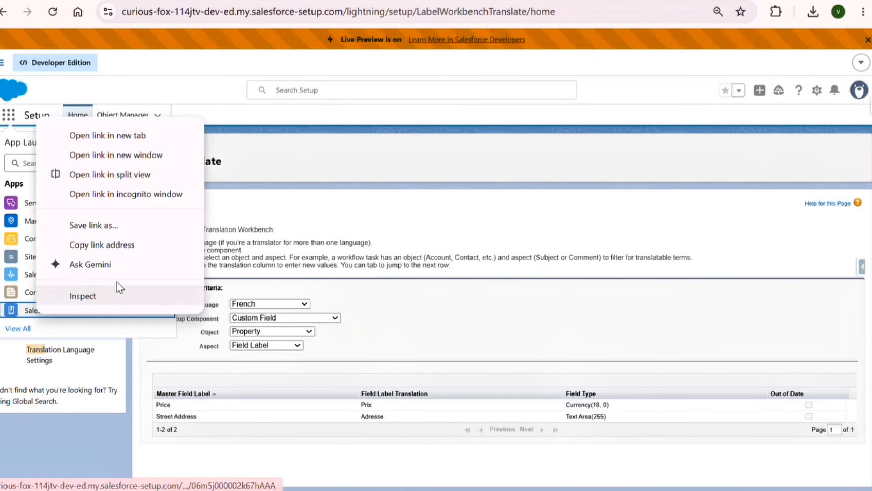
click(137, 141)
click(423, 1)
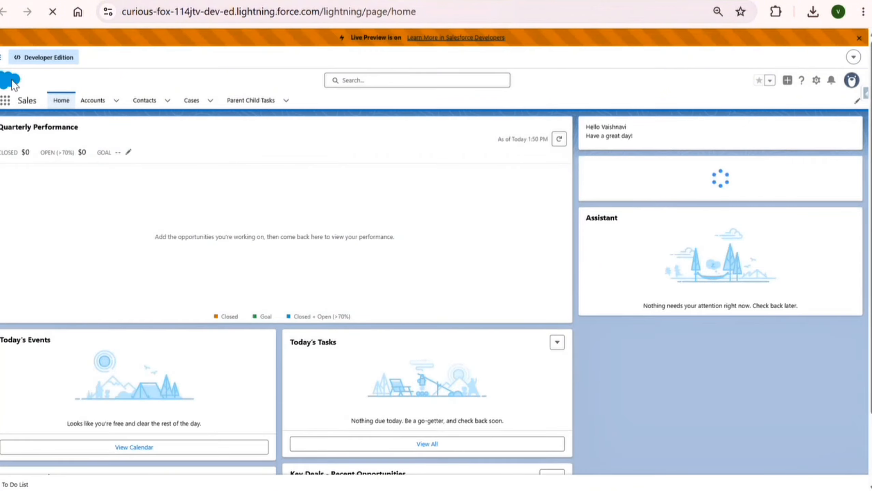
Step: Find Properties via 'proper', open Atos from the All list view, and edit its Street Address
click(5, 100)
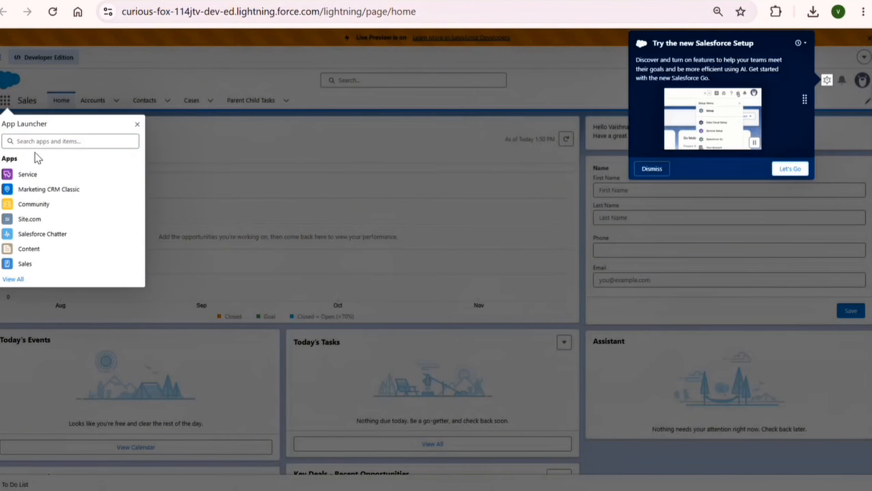
click(32, 141)
text(proper)
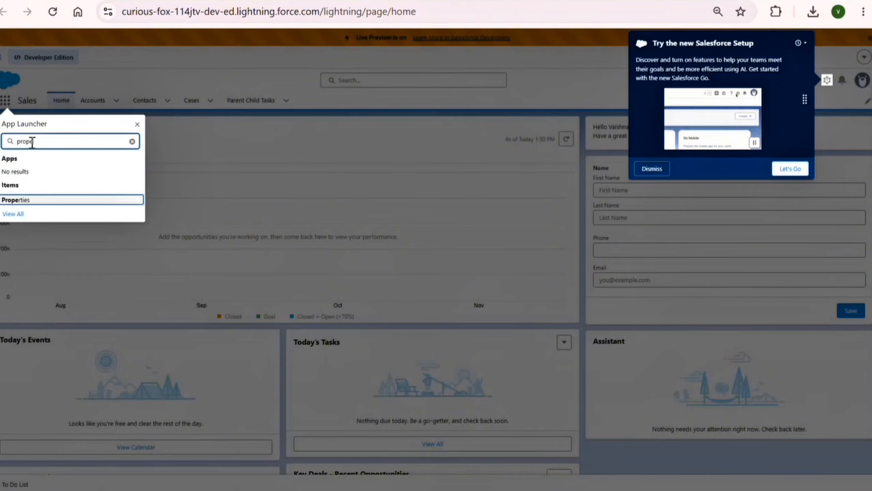
click(13, 201)
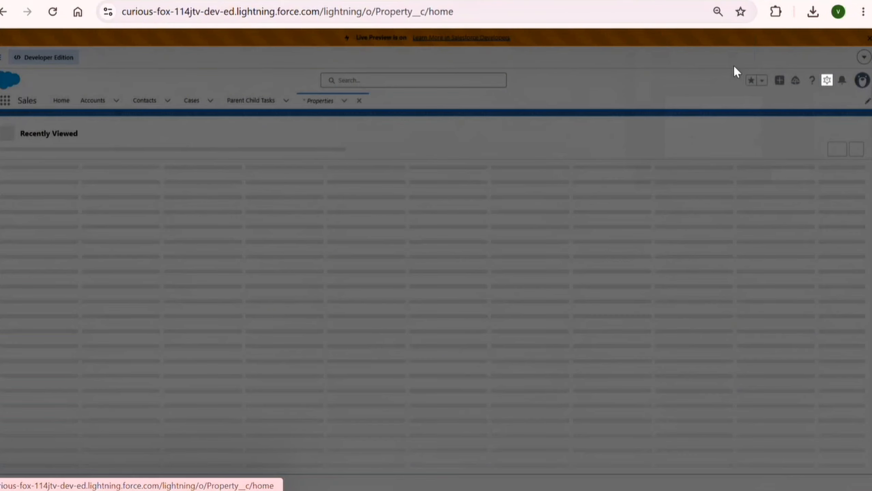
click(92, 138)
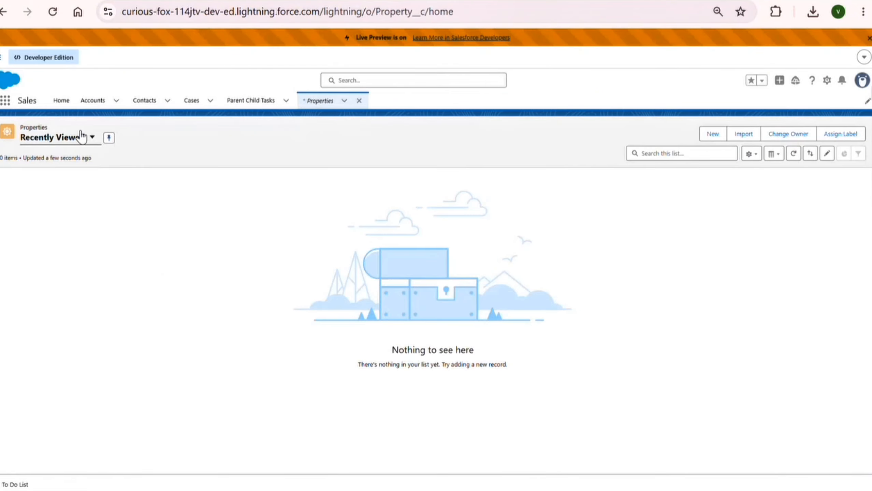
click(56, 226)
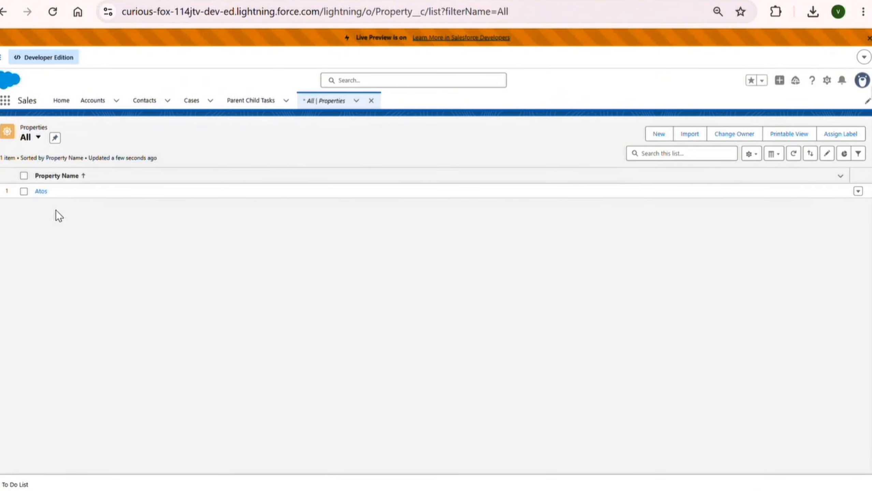
click(40, 192)
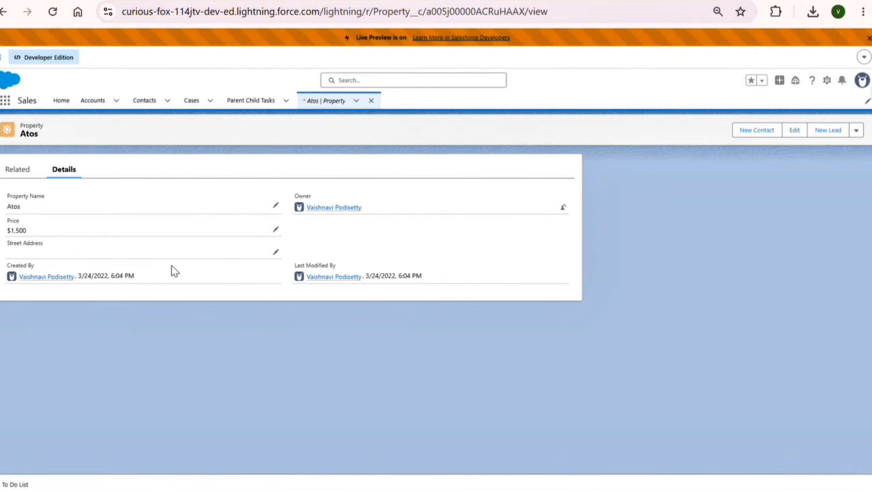
click(275, 209)
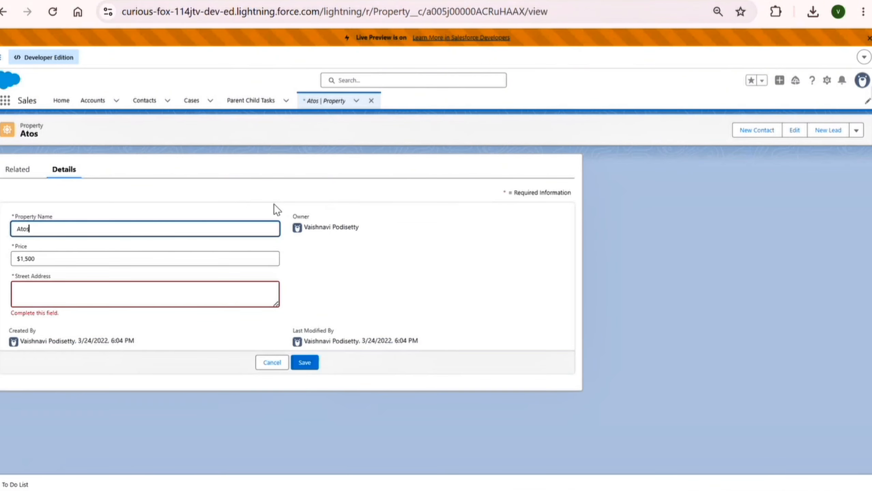
click(218, 301)
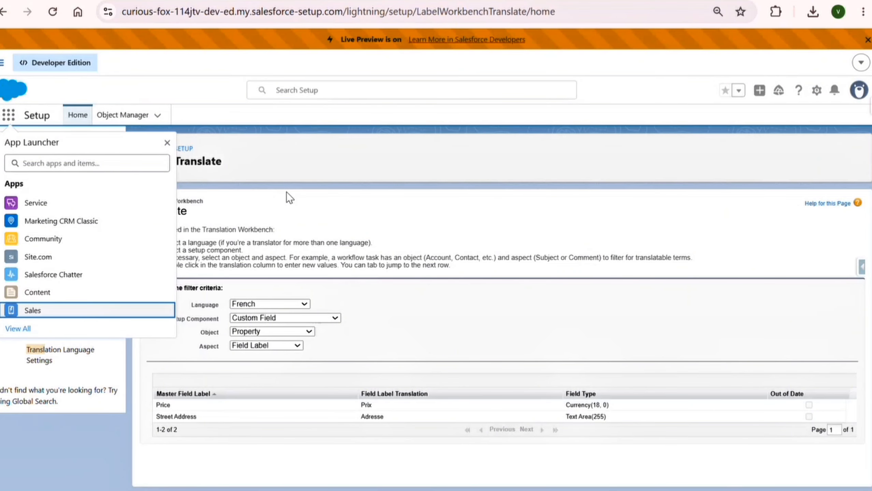
Step: Go to Advanced User Details in the user's personal settings
click(859, 90)
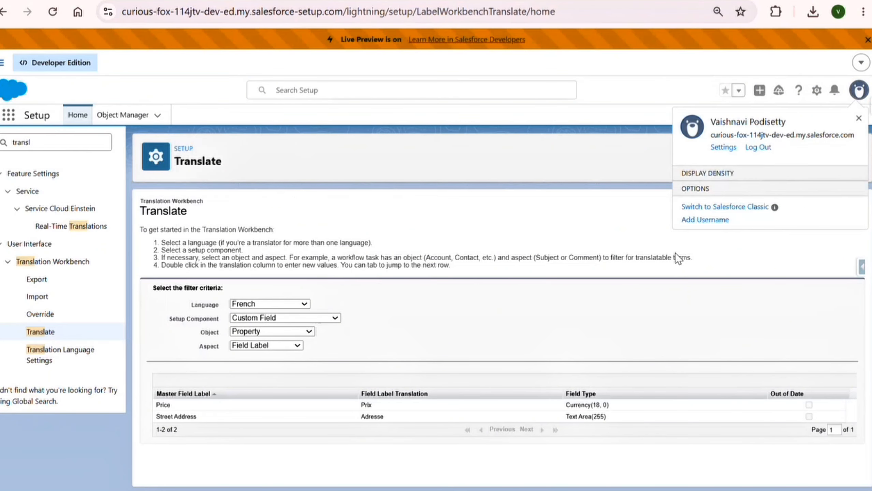
click(724, 148)
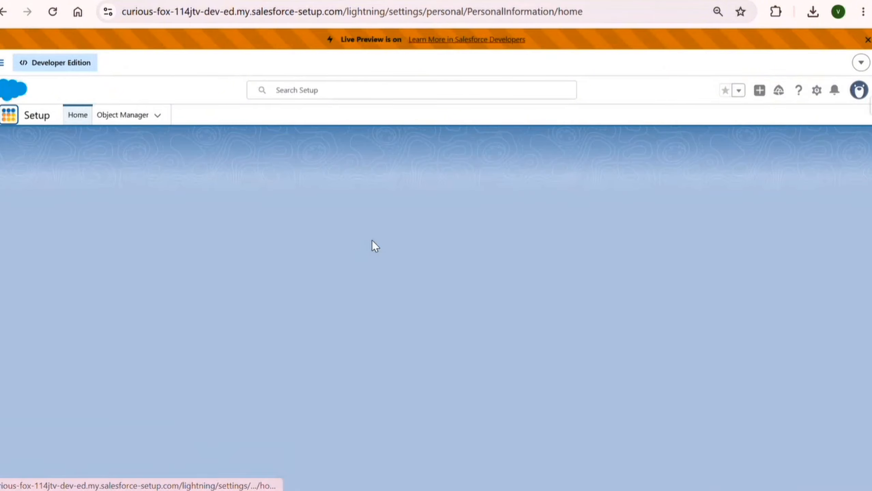
scroll(298, 410, down, 1)
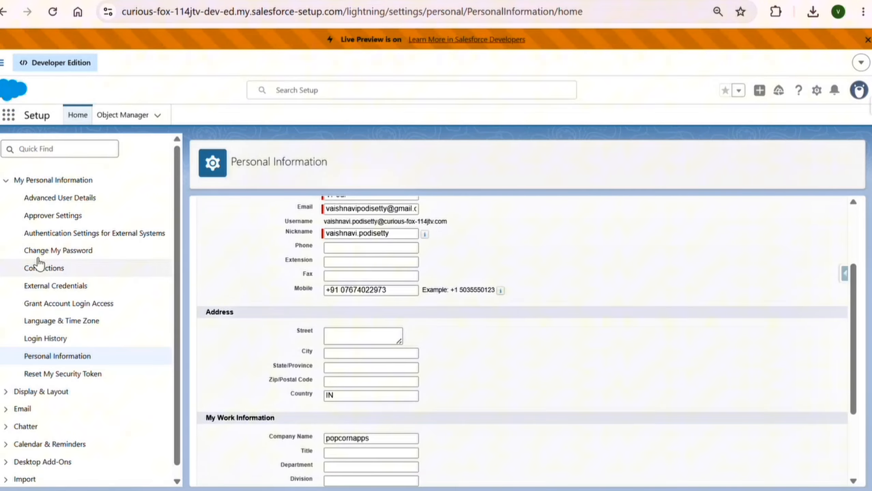
click(41, 200)
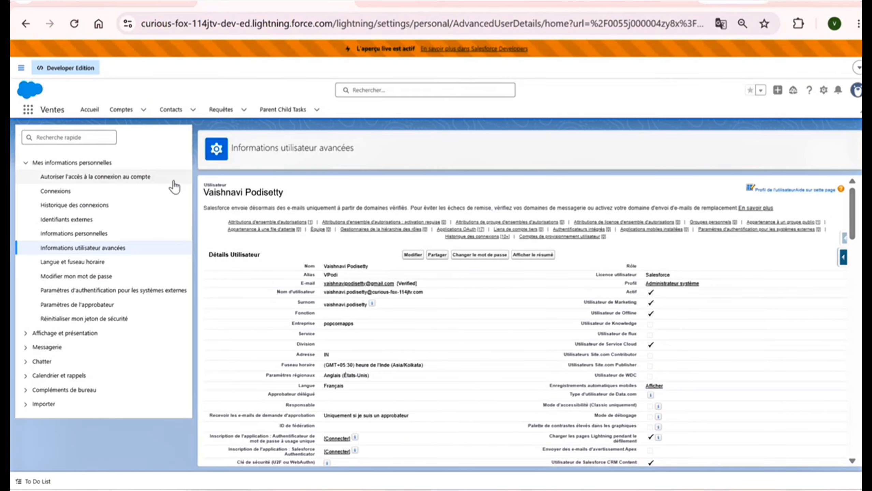
Step: Set the user's language to Français, then leave the edit form
click(412, 254)
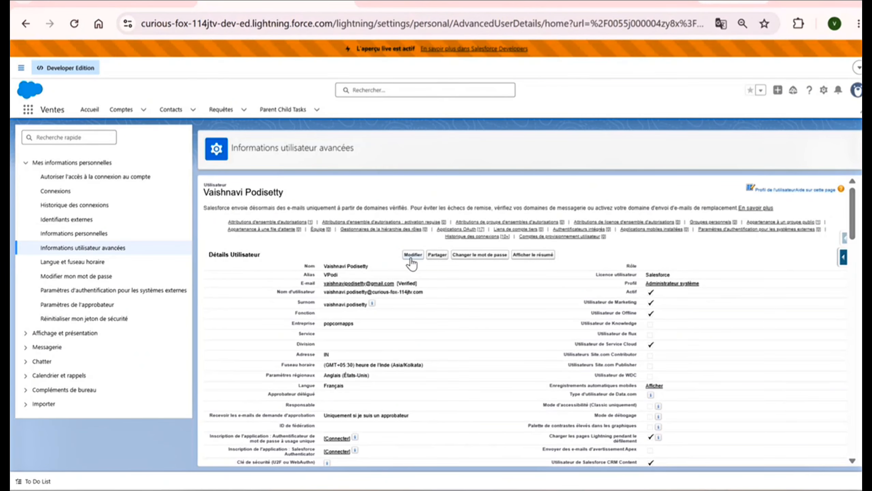
scroll(414, 313, down, 10)
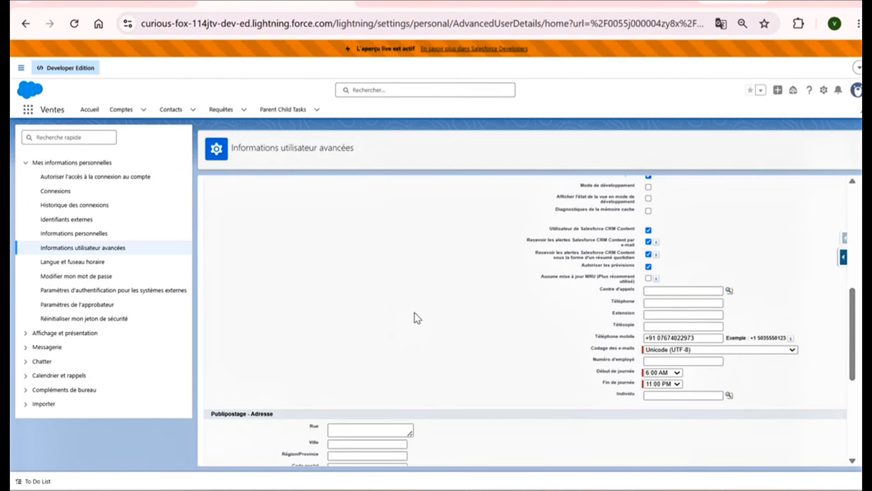
click(364, 371)
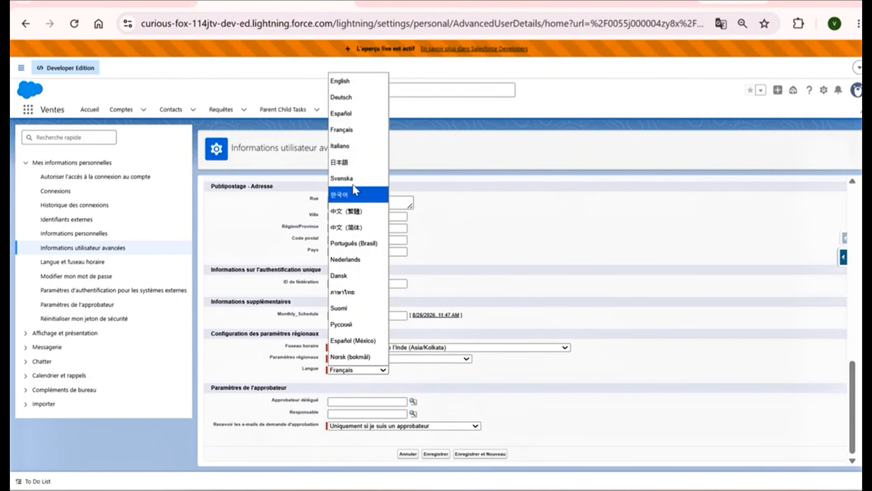
click(347, 132)
click(407, 455)
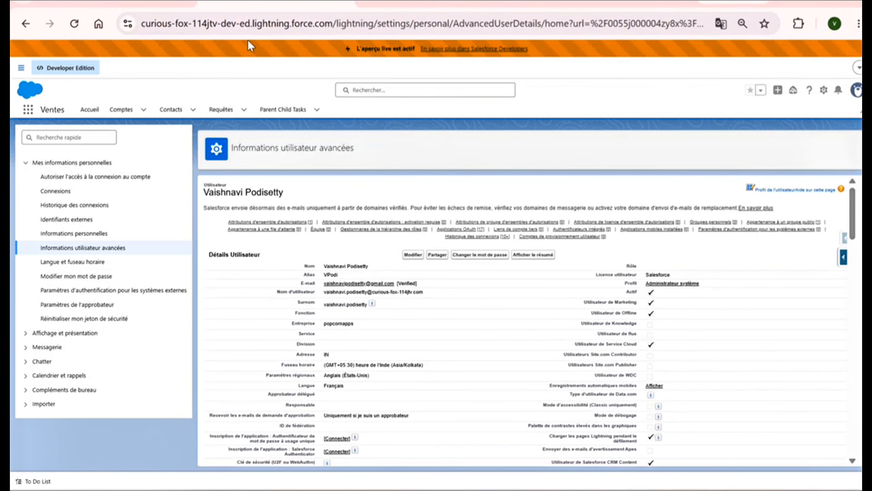
click(90, 137)
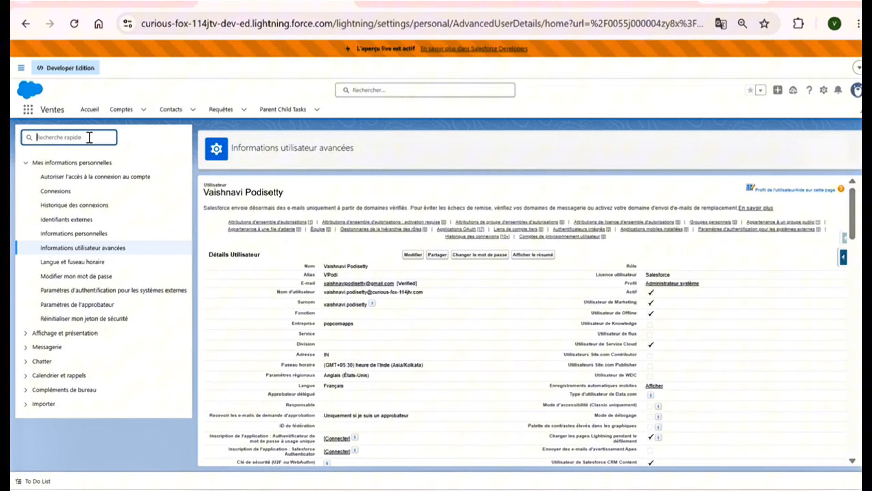
Step: On the Atos record, edit Prix inline and highlight the French Prix and Adresse labels
click(423, 2)
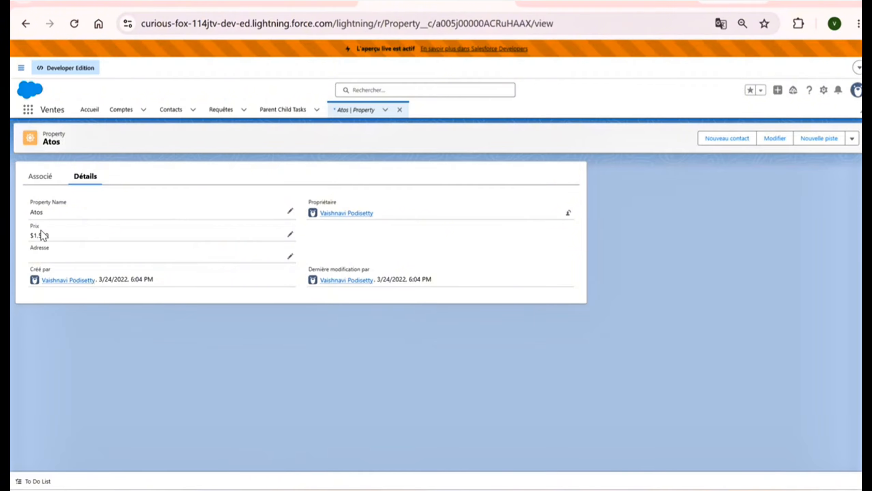
click(290, 235)
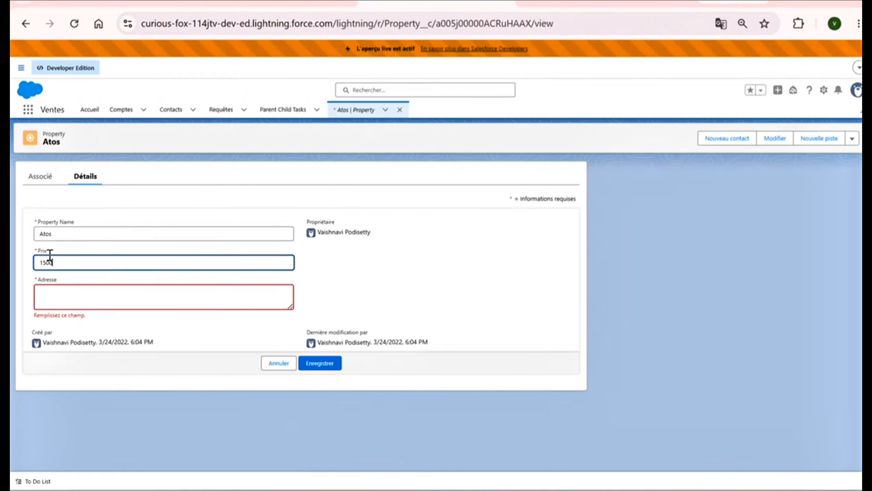
double_click(40, 251)
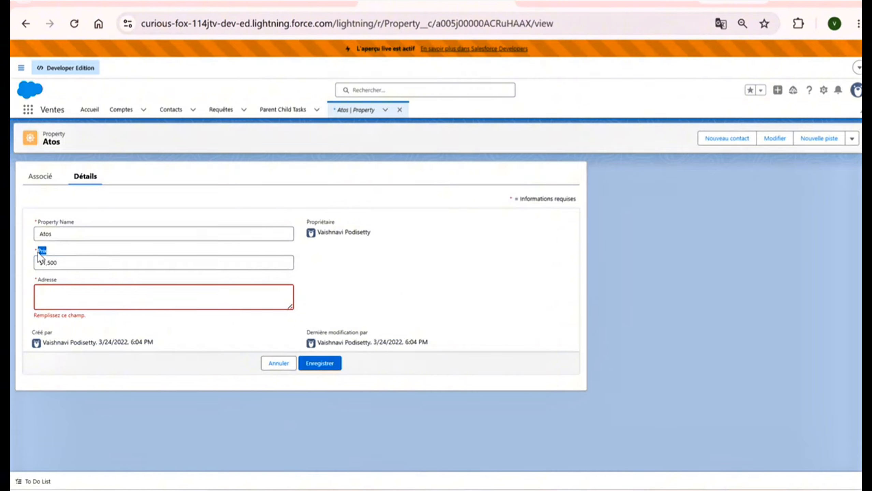
double_click(39, 280)
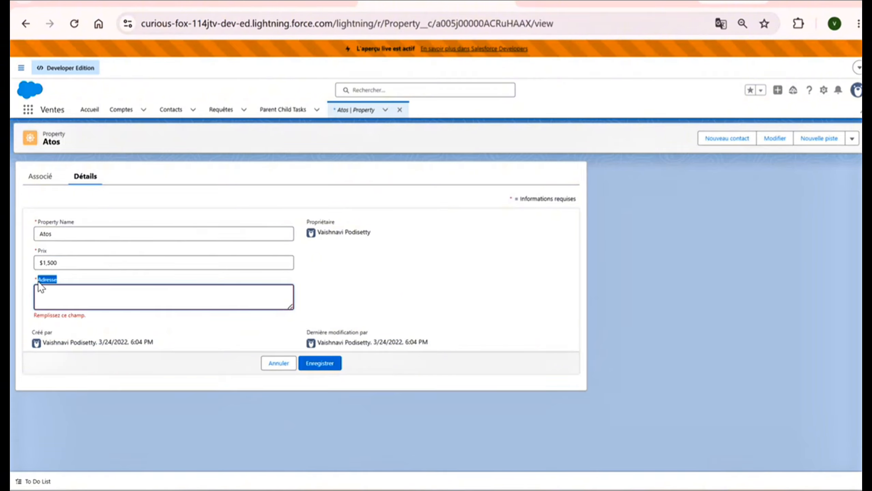